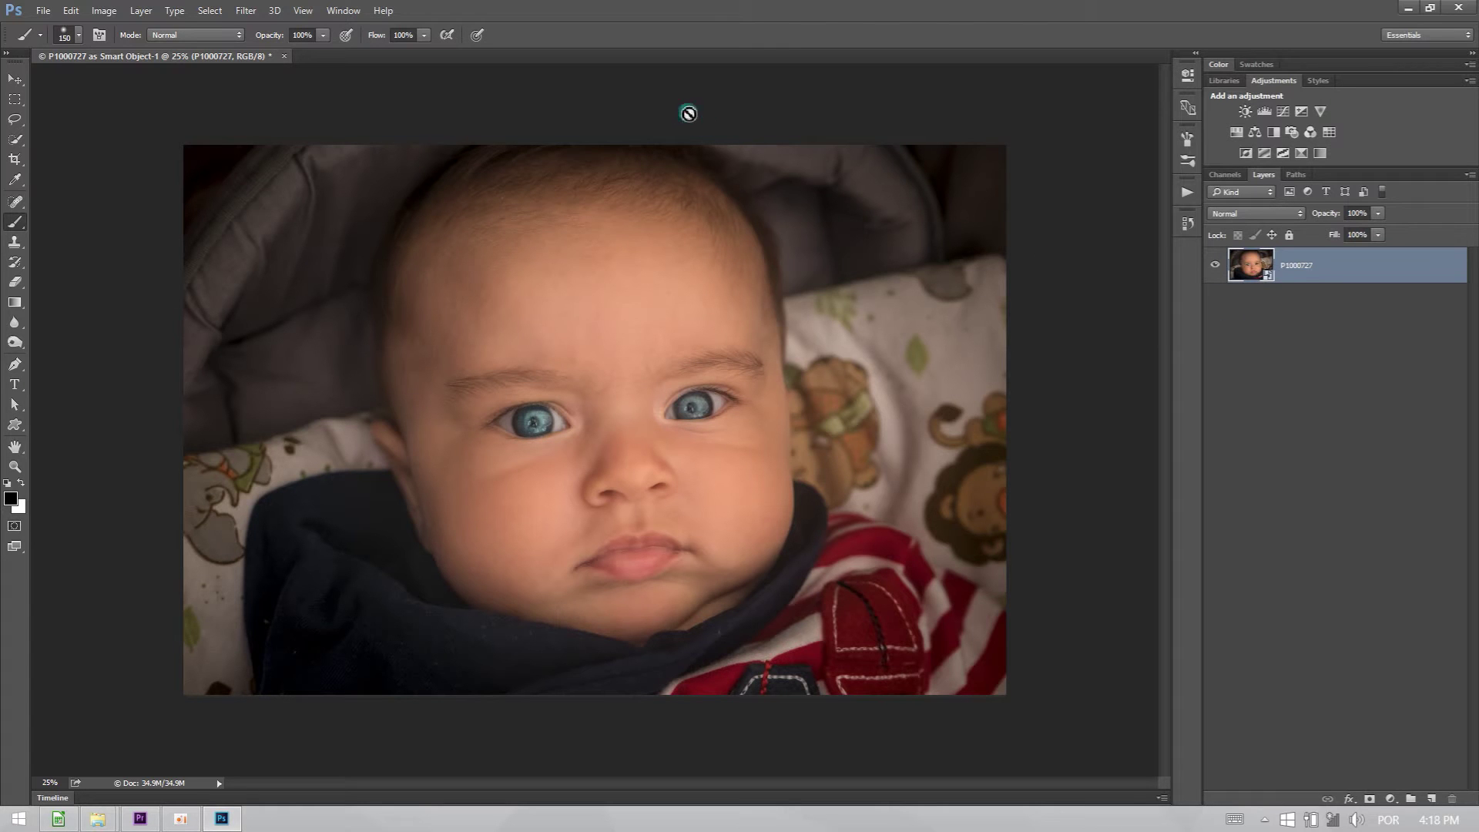
- Start a Field Blur, move the initial pin onto the left eye with 0 px blur, and add a low-blur pin on the right eye
left_click(246, 10)
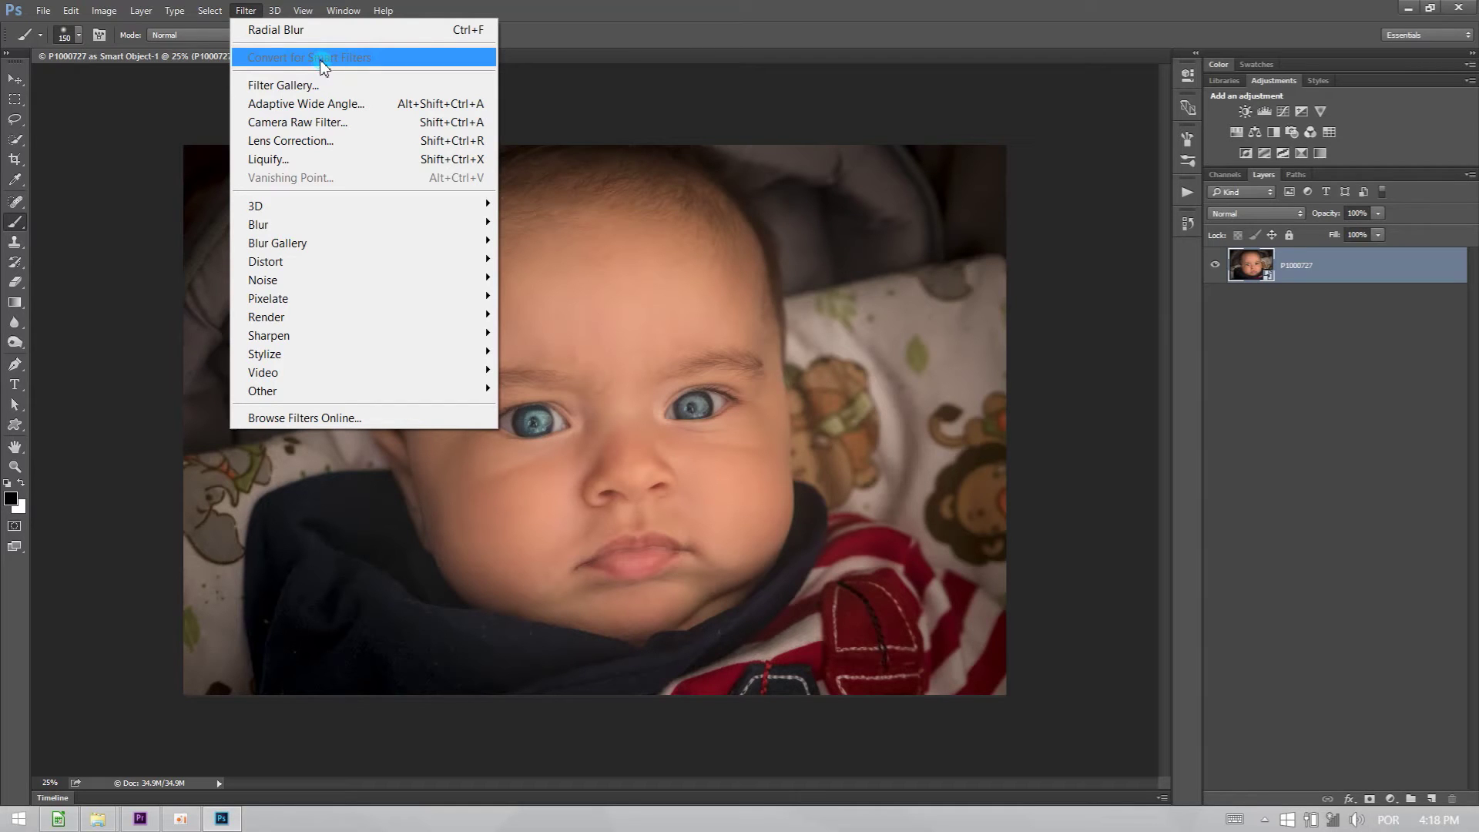
mouse_move(300, 243)
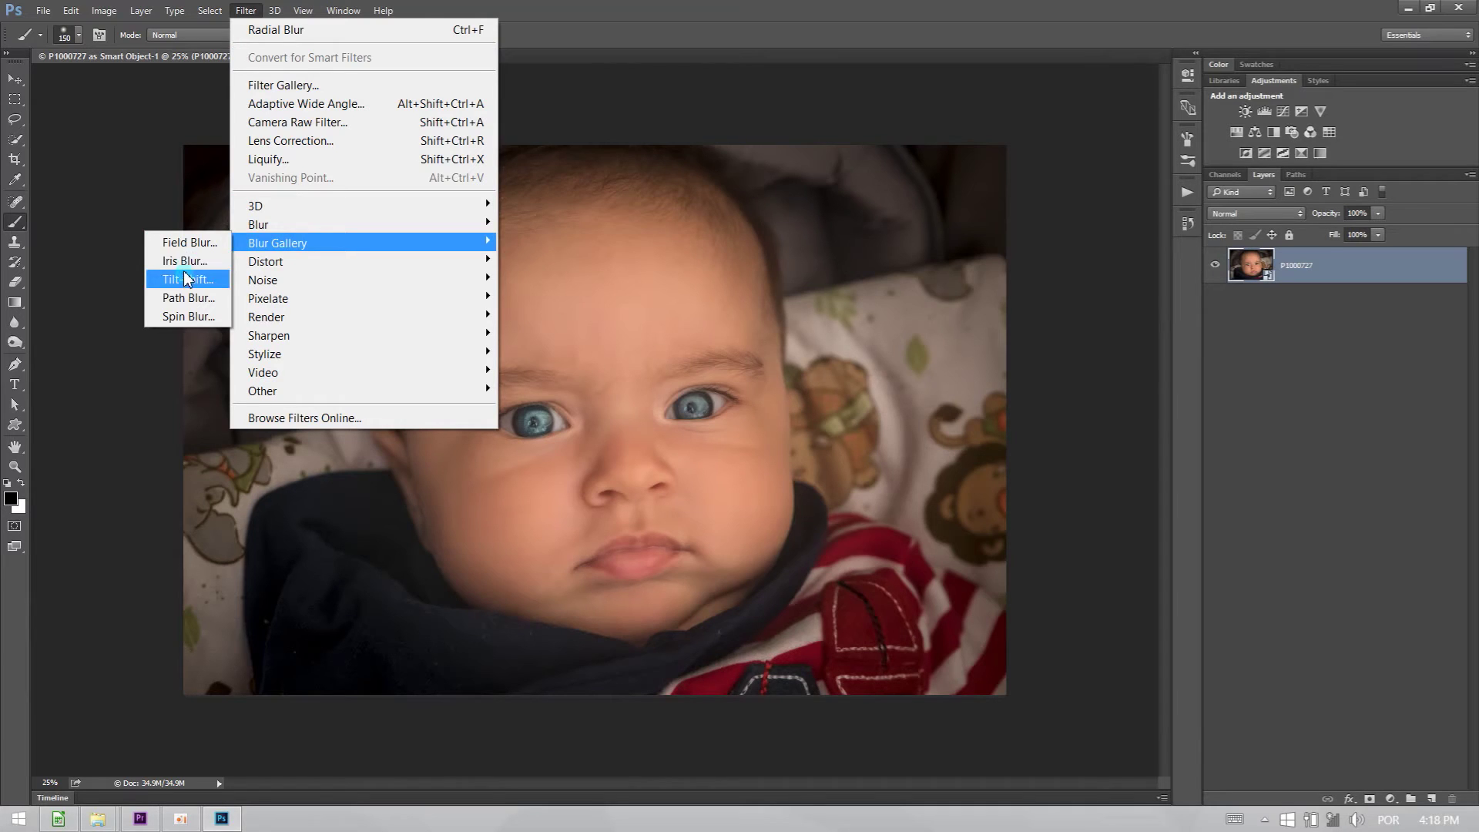
left_click(201, 242)
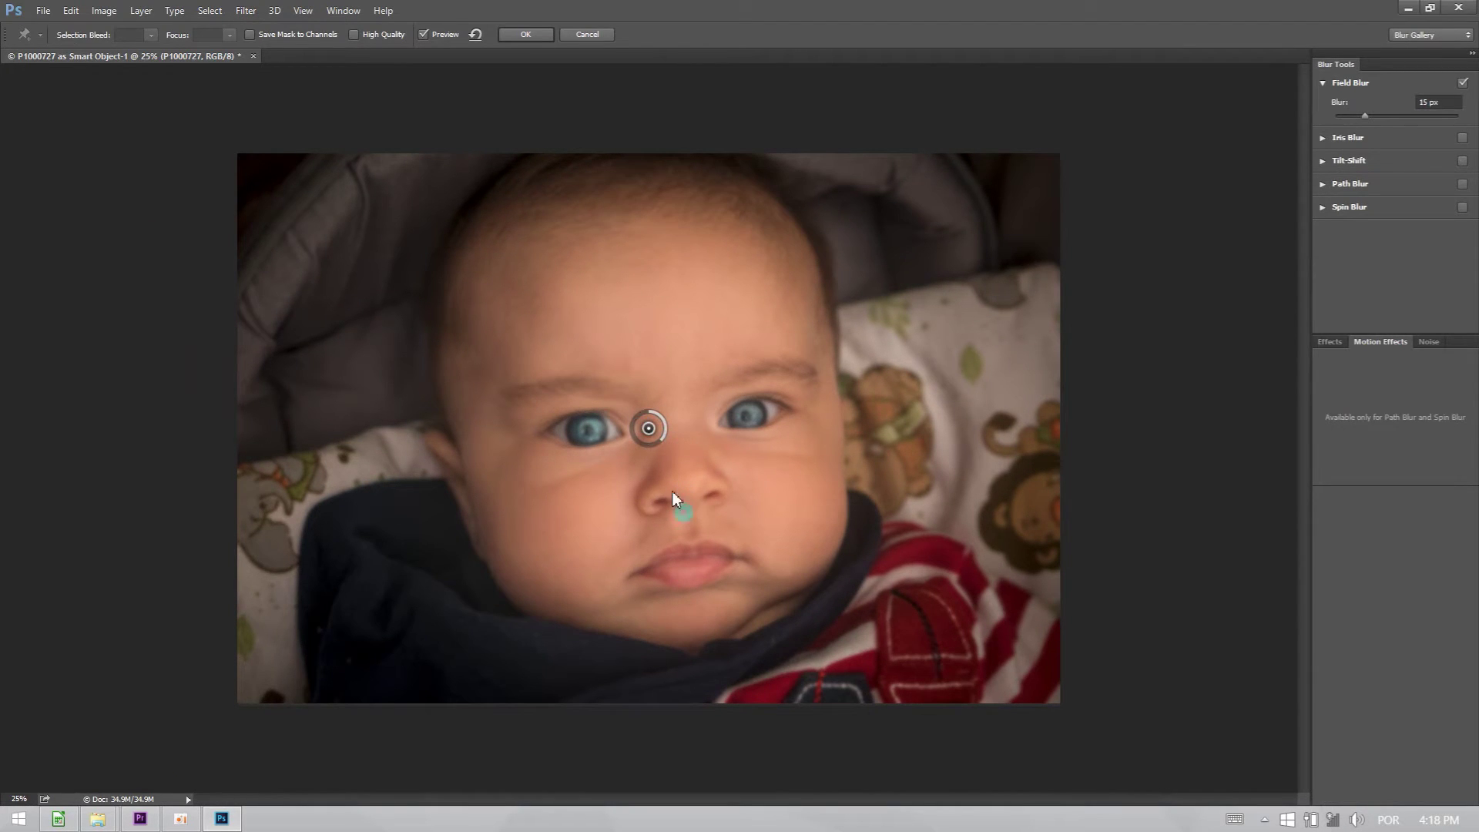
left_click_drag(663, 437, 590, 431)
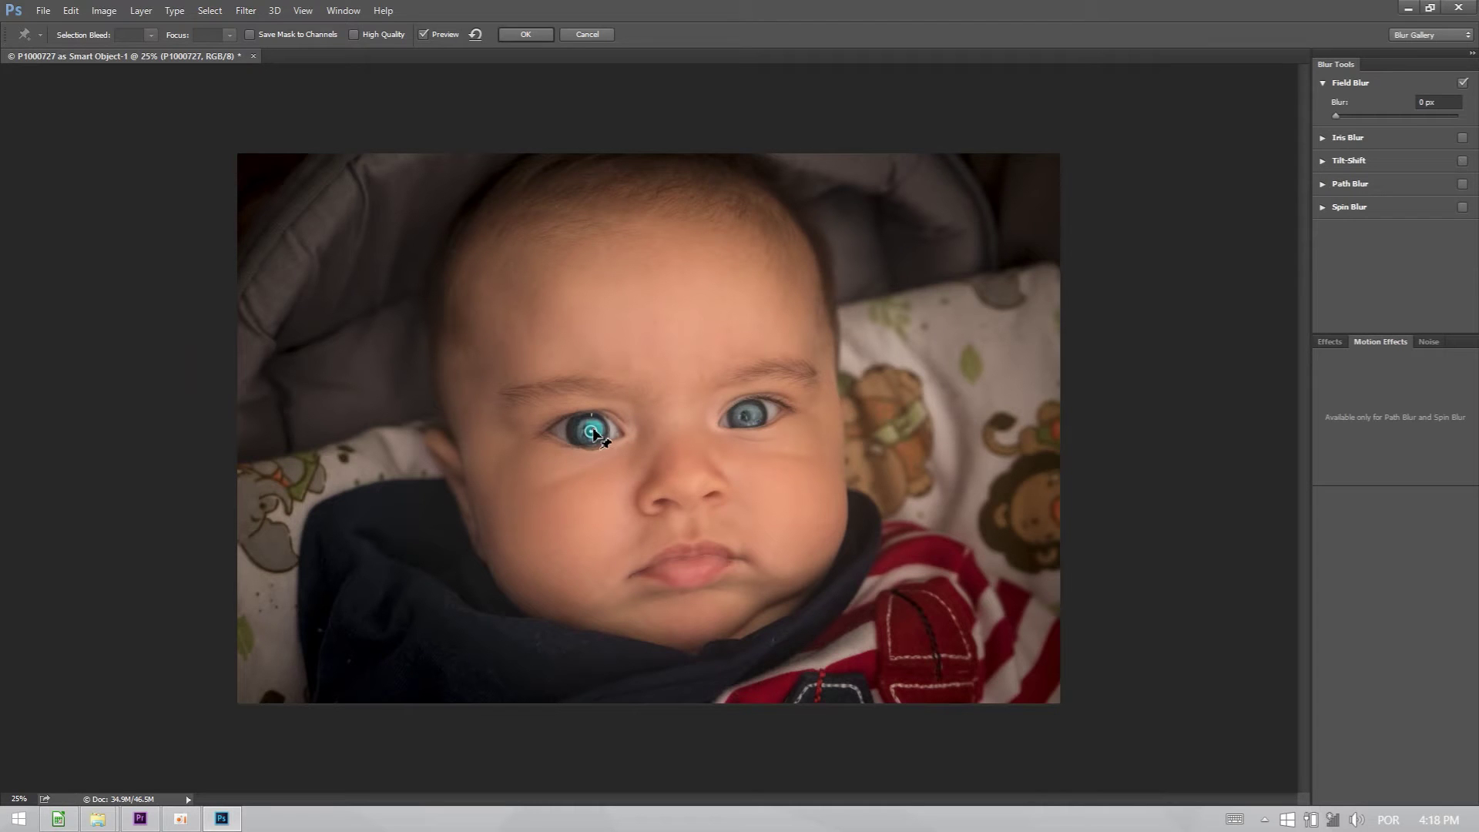
left_click(749, 415)
mouse_move(763, 407)
left_mouse_down()
mouse_move(765, 428)
mouse_move(749, 404)
left_mouse_up()
- Add a blur pin on each side of the face beside the eyes, both set to 3 px
left_click(823, 382)
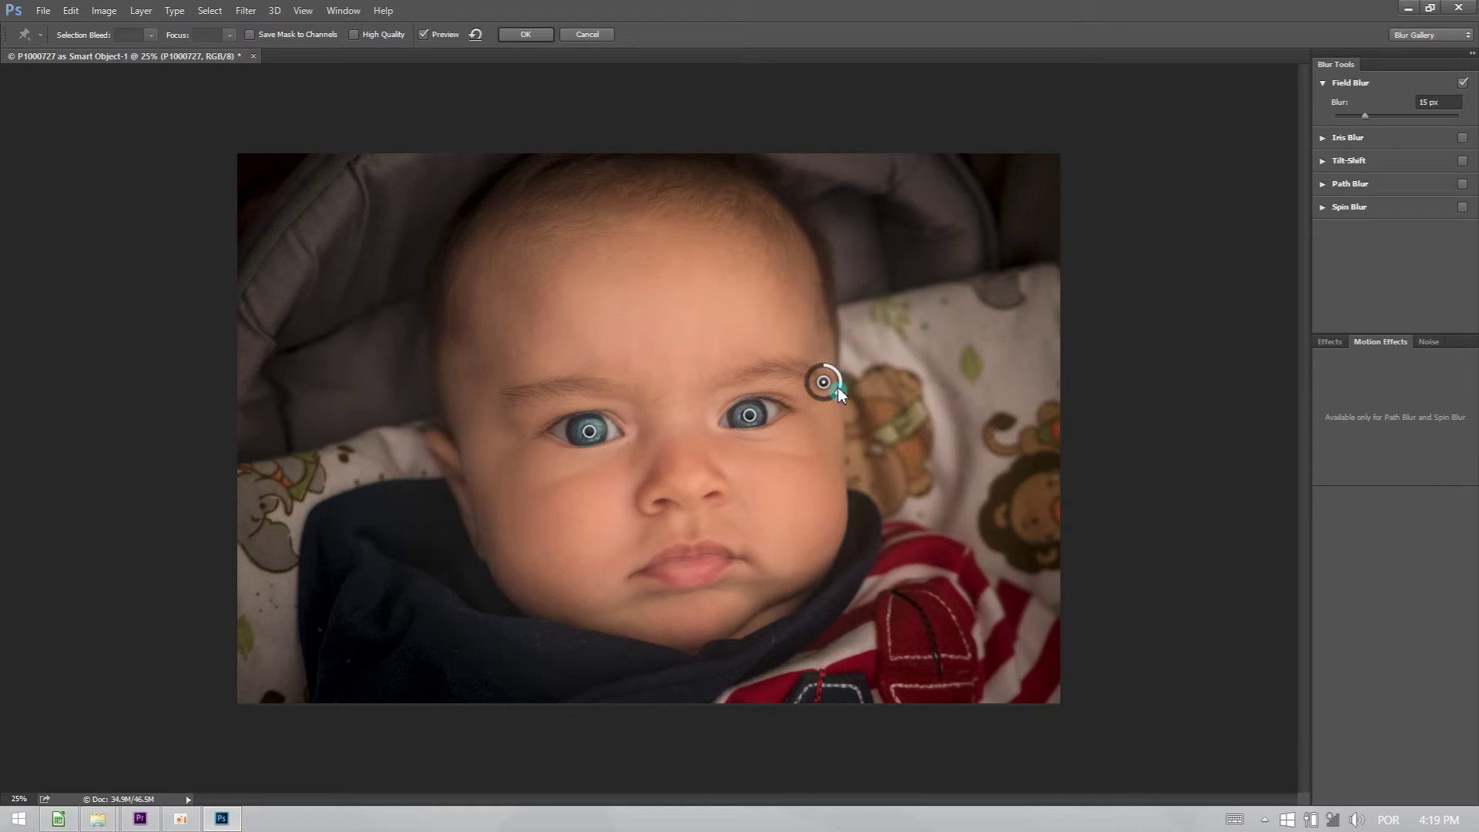
left_click_drag(838, 389, 833, 374)
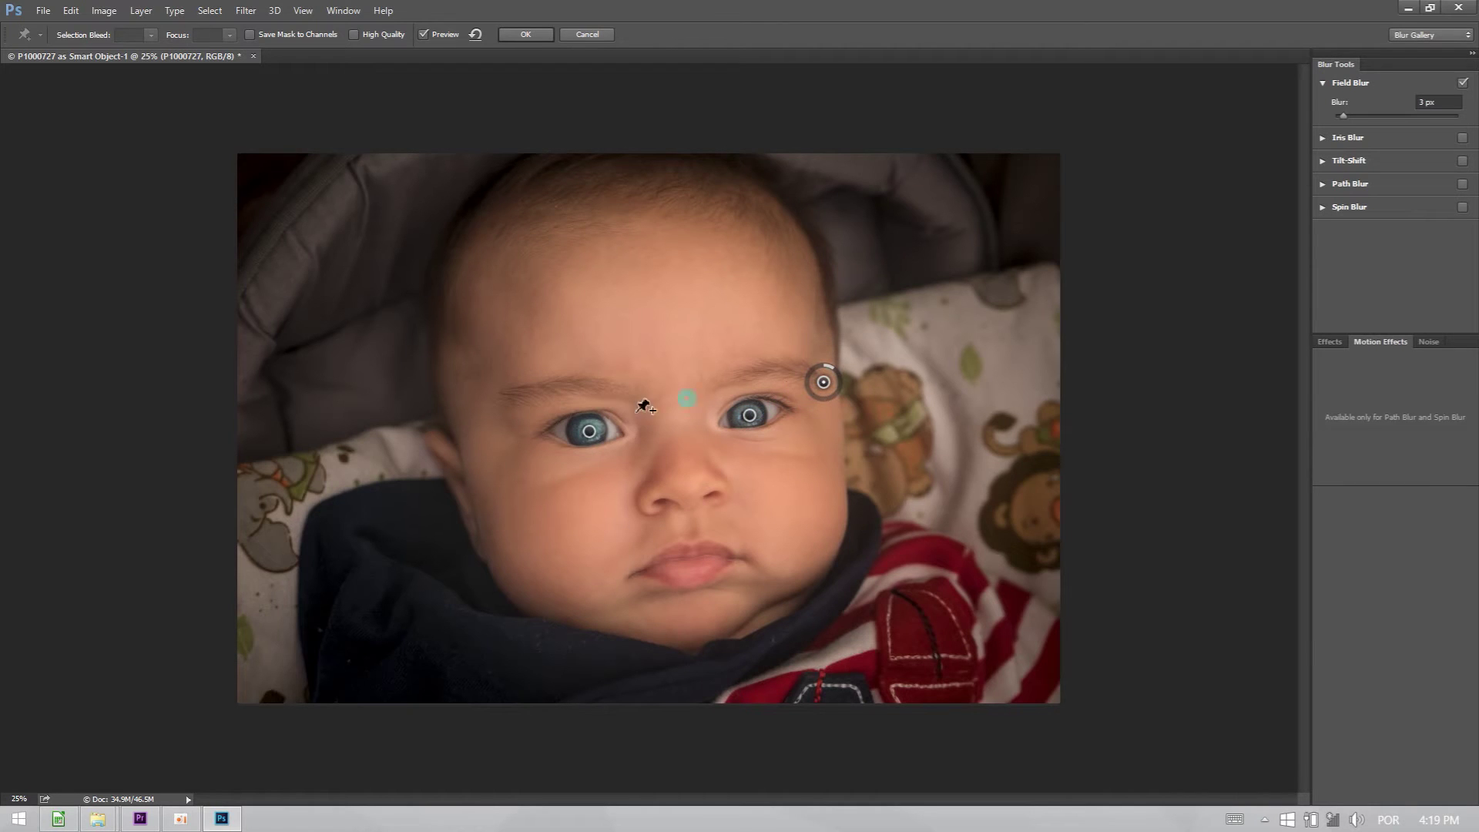
left_click(488, 432)
left_click_drag(502, 442, 496, 420)
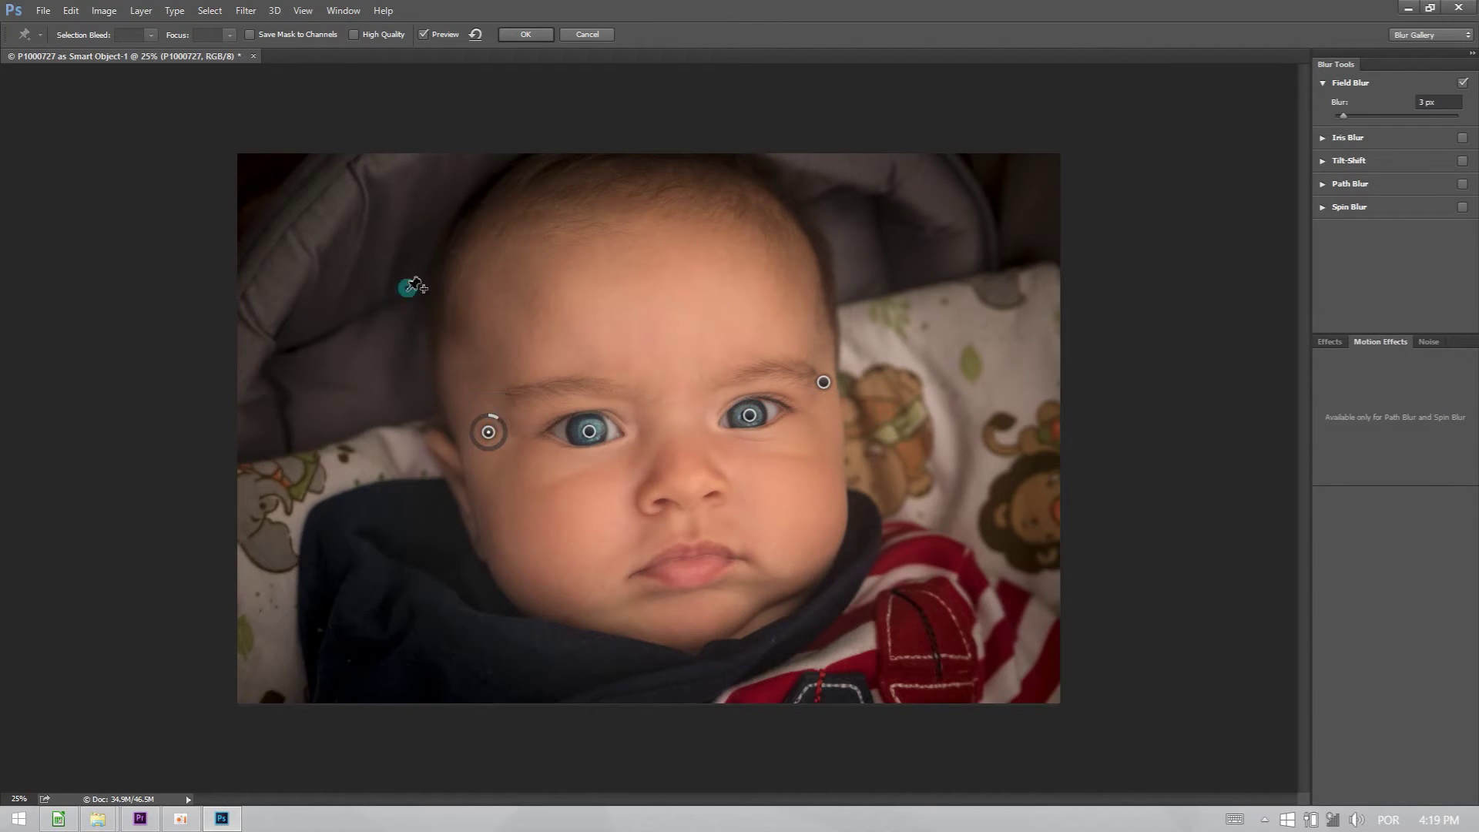
- Add a 69 px blur pin on the dark background left of the head and another strong pin on the pillow below
left_click(383, 228)
left_click_drag(392, 238, 363, 238)
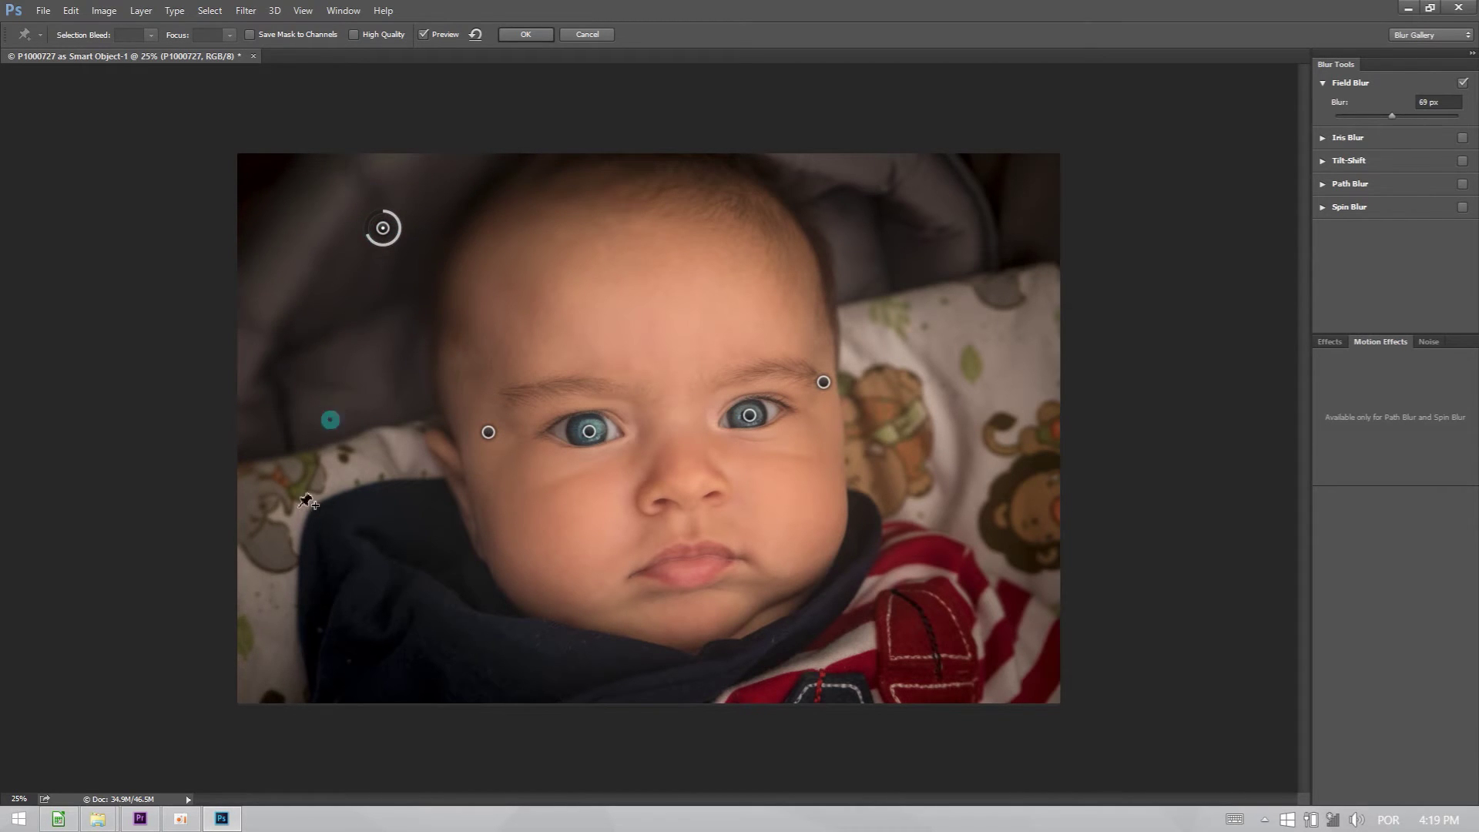
left_click(287, 567)
mouse_move(298, 583)
left_mouse_down()
mouse_move(270, 584)
mouse_move(298, 588)
left_mouse_up()
- Blur the background right of the head with pins on the dark seat, the teddy bear and beside the lion, the last at 38 px
left_click(931, 237)
left_click_drag(949, 243, 919, 261)
left_click(982, 468)
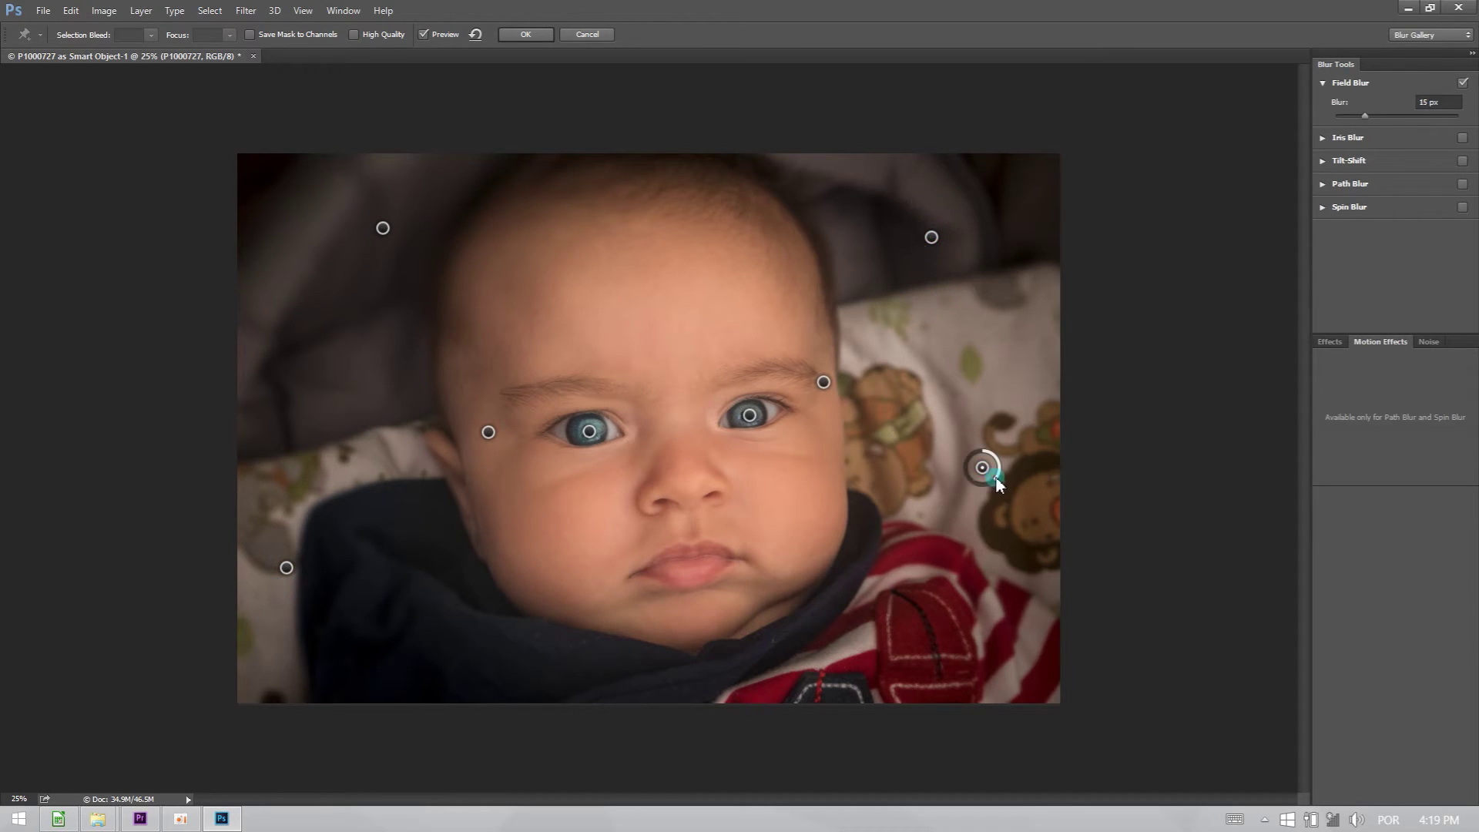
left_click_drag(972, 491, 966, 488)
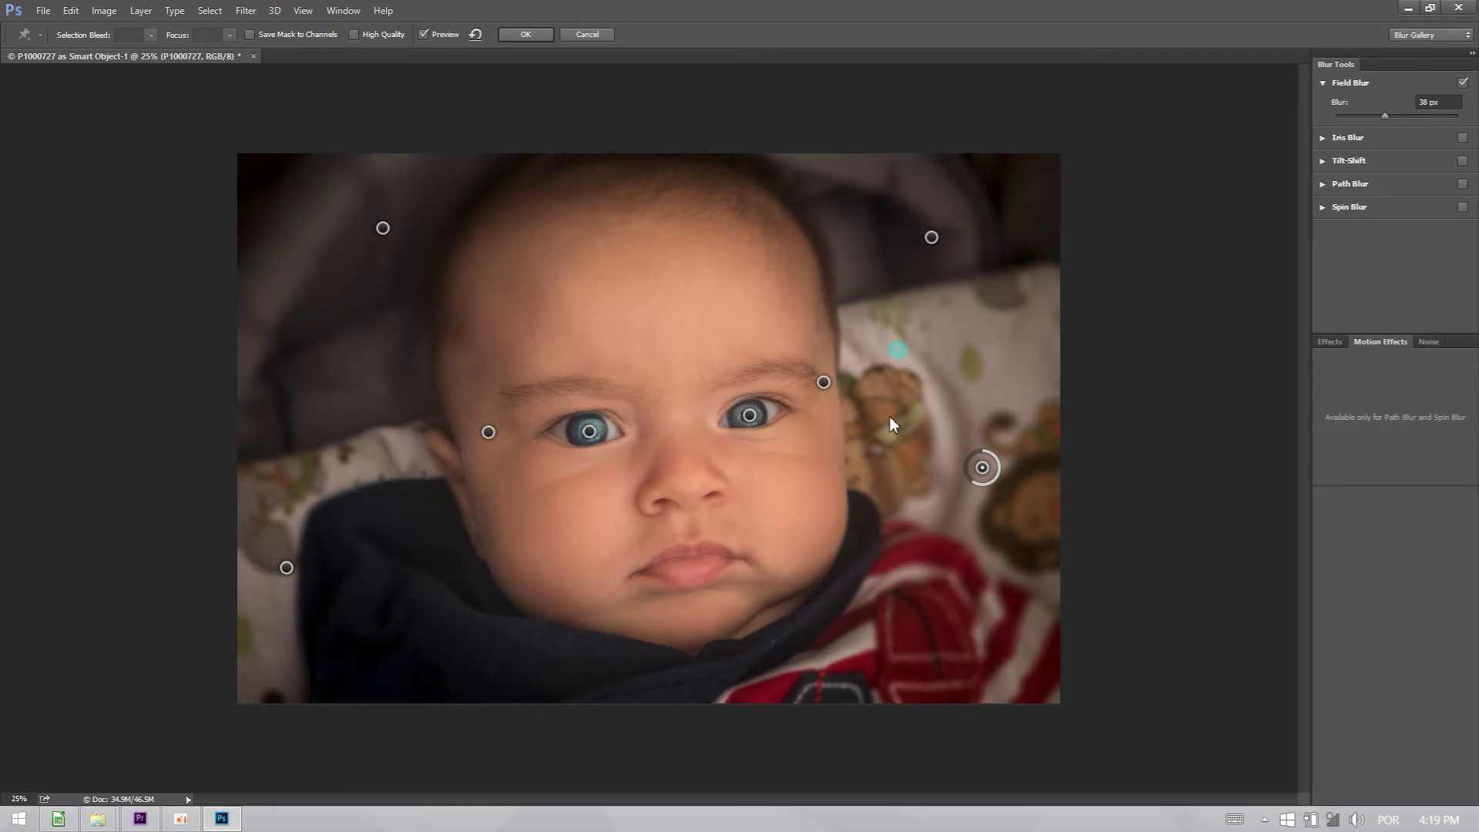
left_click(872, 426)
left_click_drag(886, 439, 875, 443)
- Add blur pins on both sides of the forehead and a 45 px pin on the pillow left of the chin
left_click(508, 248)
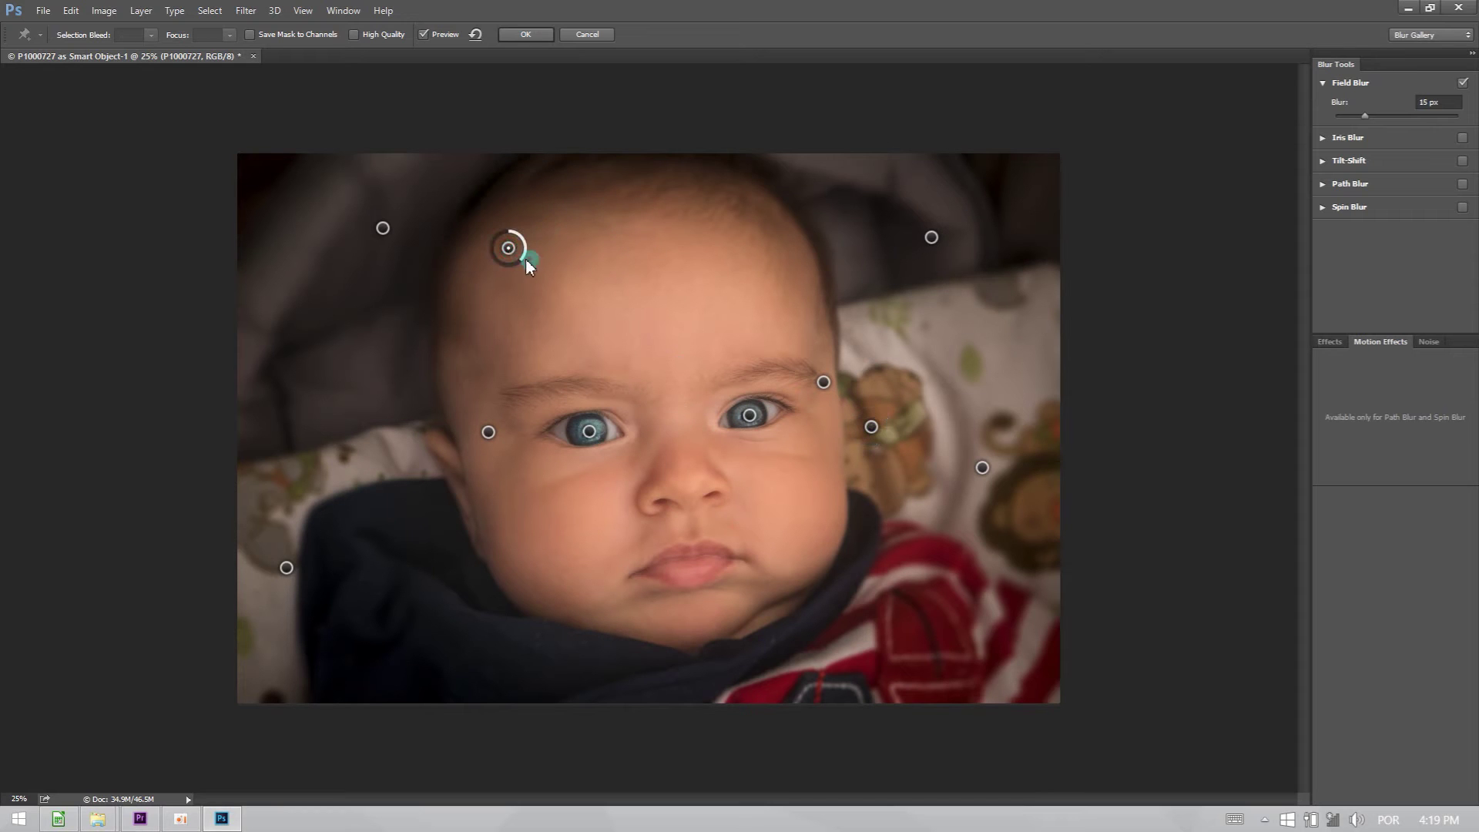
left_click(775, 230)
left_click_drag(774, 250, 787, 284)
left_click(365, 478)
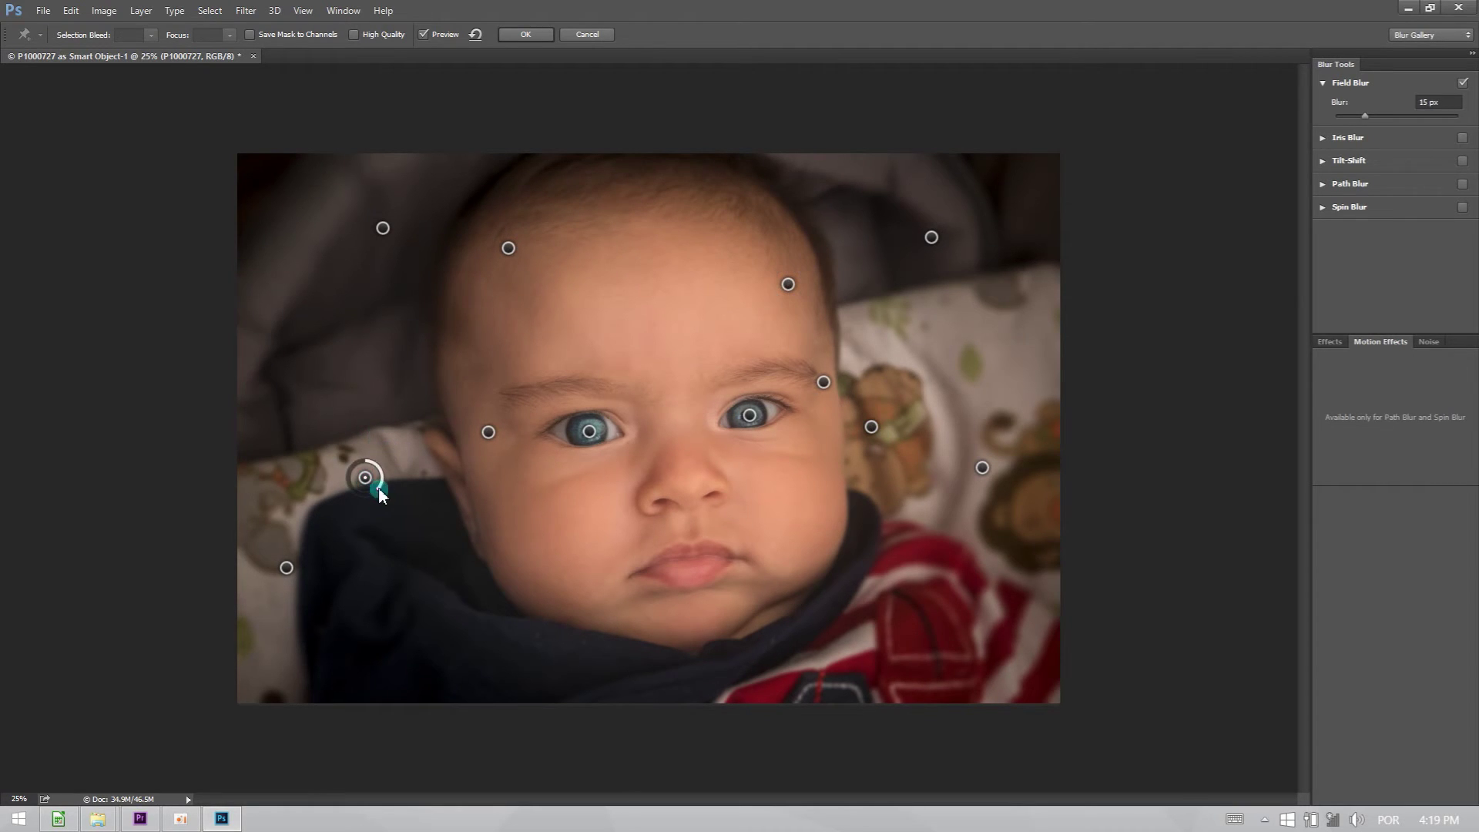
mouse_move(381, 495)
left_mouse_down()
mouse_move(349, 484)
mouse_move(360, 475)
left_mouse_up()
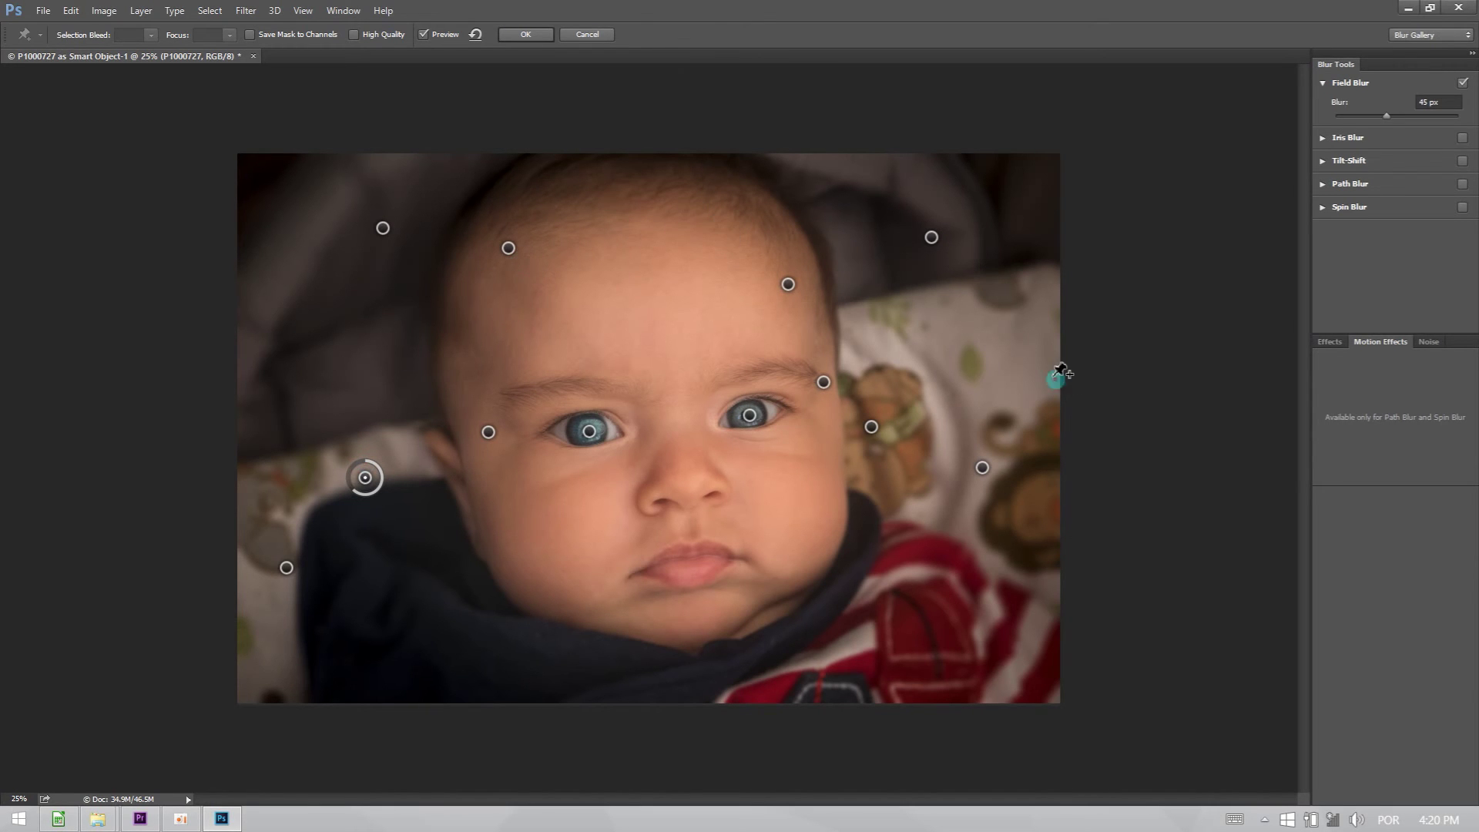
- Examine the eyes, skin and blurred background at 100% to compare their sharpness and noise
key("ctrl+plus")
key("ctrl+plus")
key("ctrl+plus")
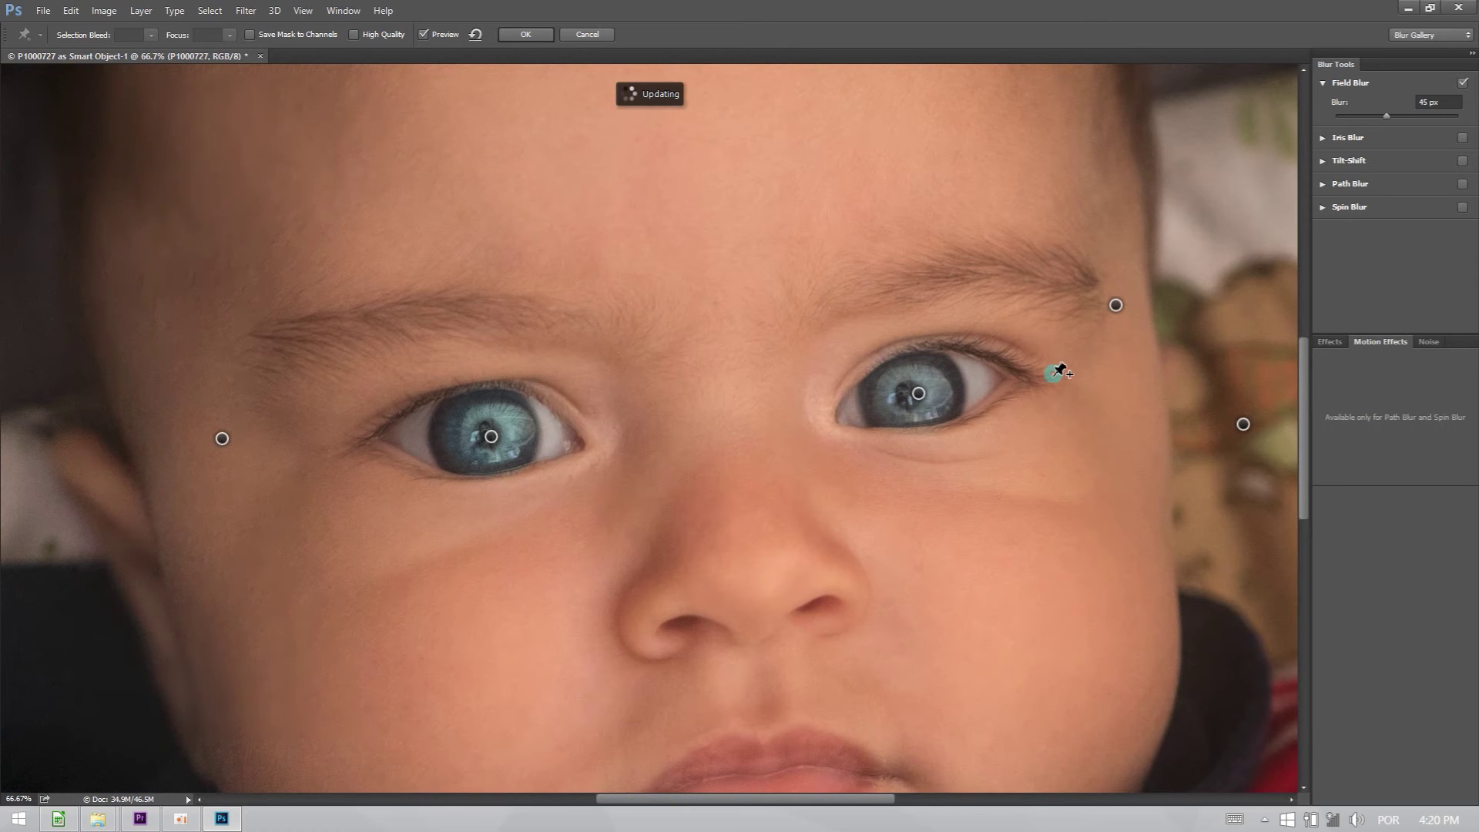
key("ctrl+plus")
key("ctrl+plus")
key("ctrl+minus")
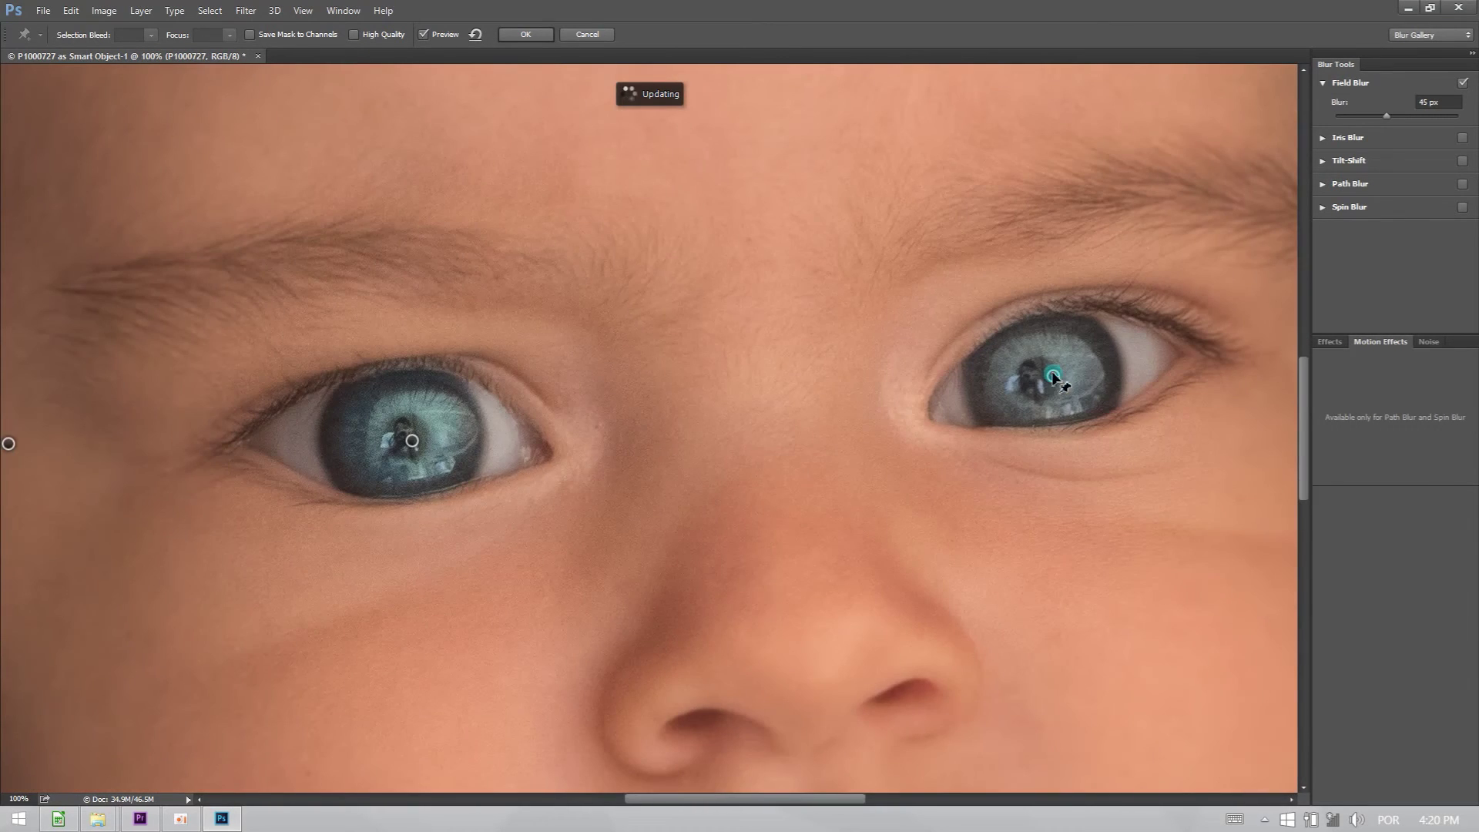
left_click_drag(752, 798, 782, 799)
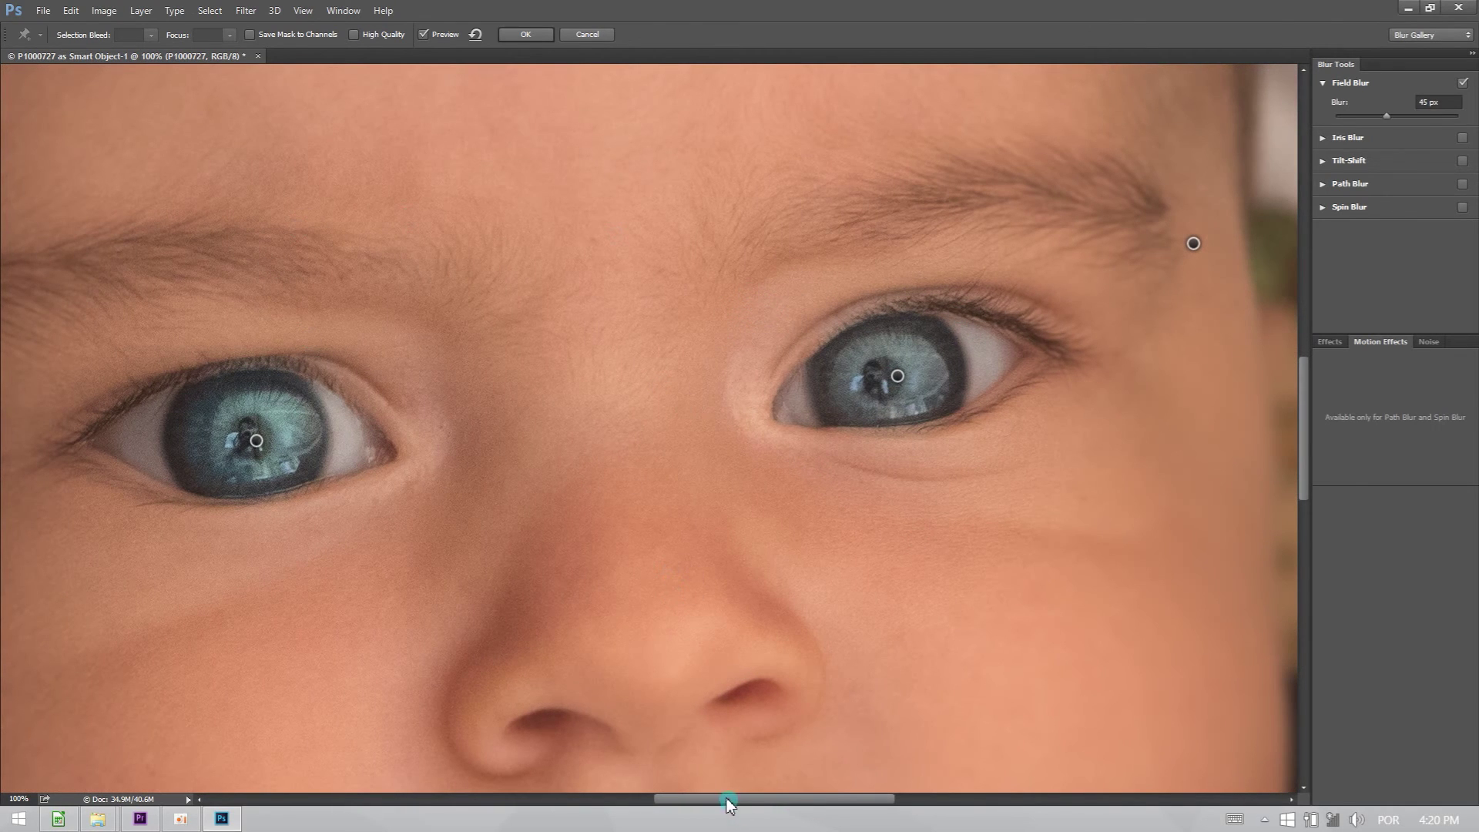
left_click_drag(726, 799, 866, 794)
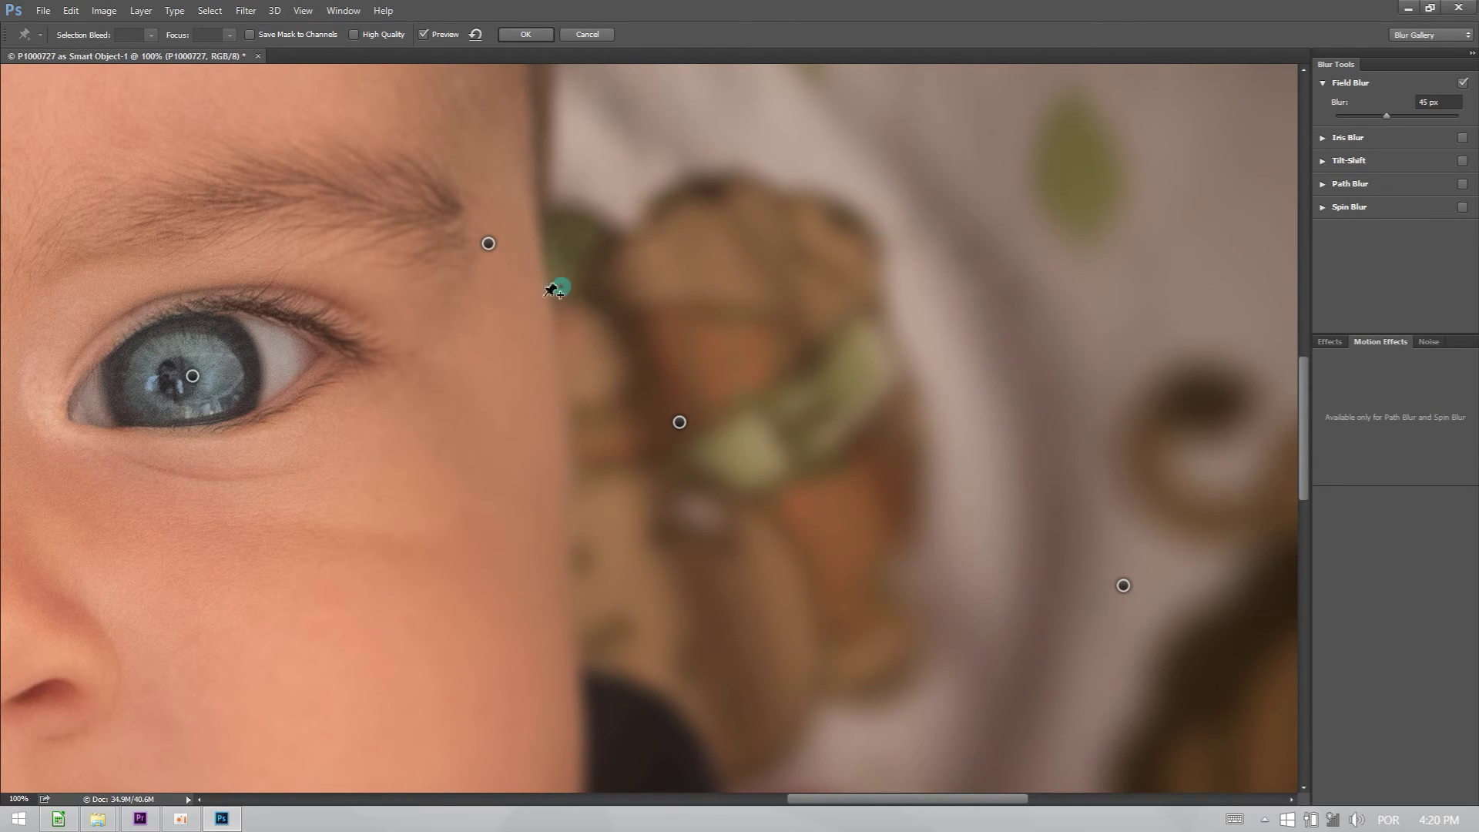
left_click_drag(855, 804, 820, 801)
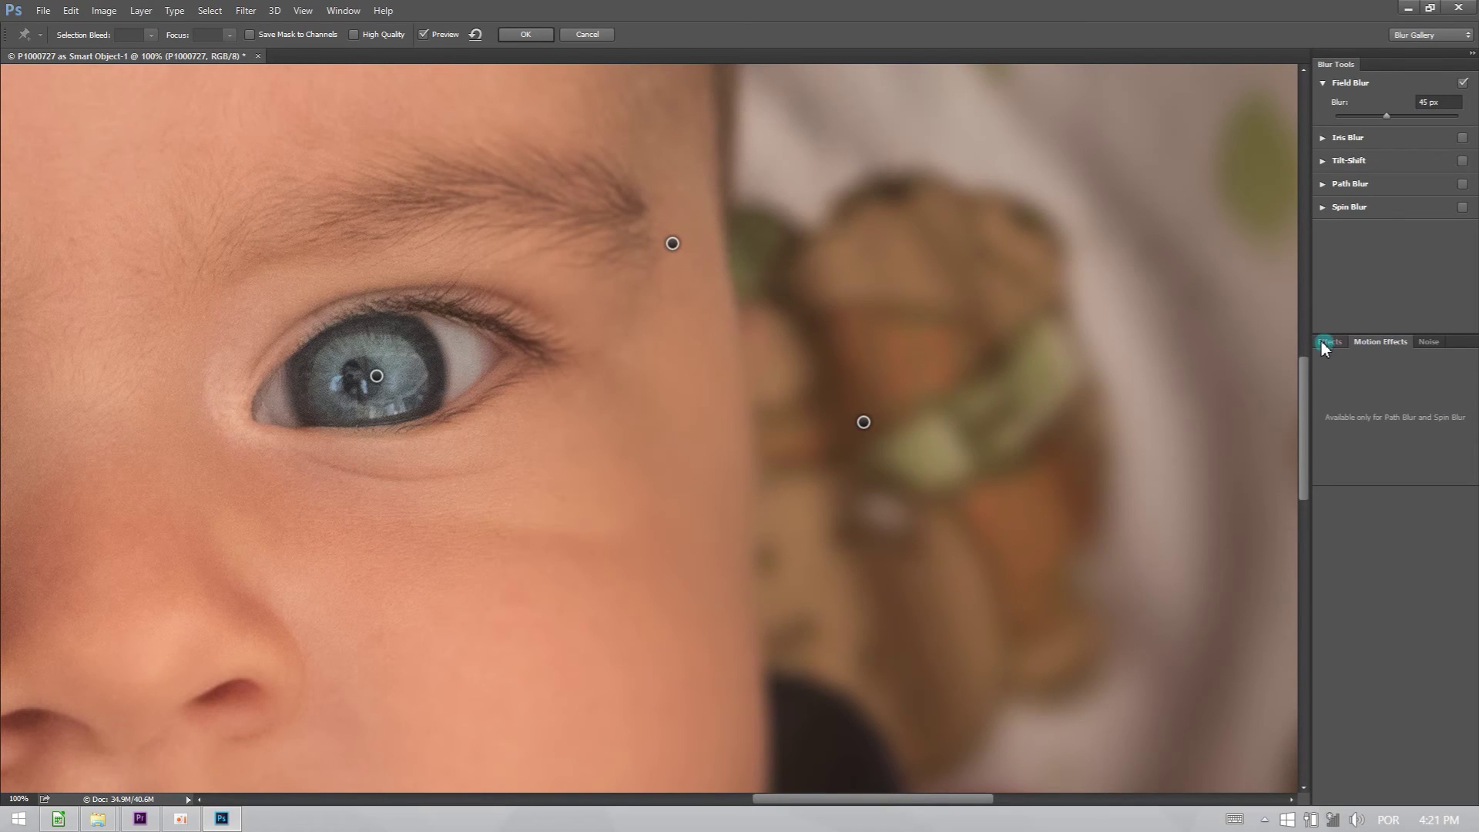
- Add Grain noise to the blurred areas with an amount of 22.95%
left_click(1431, 342)
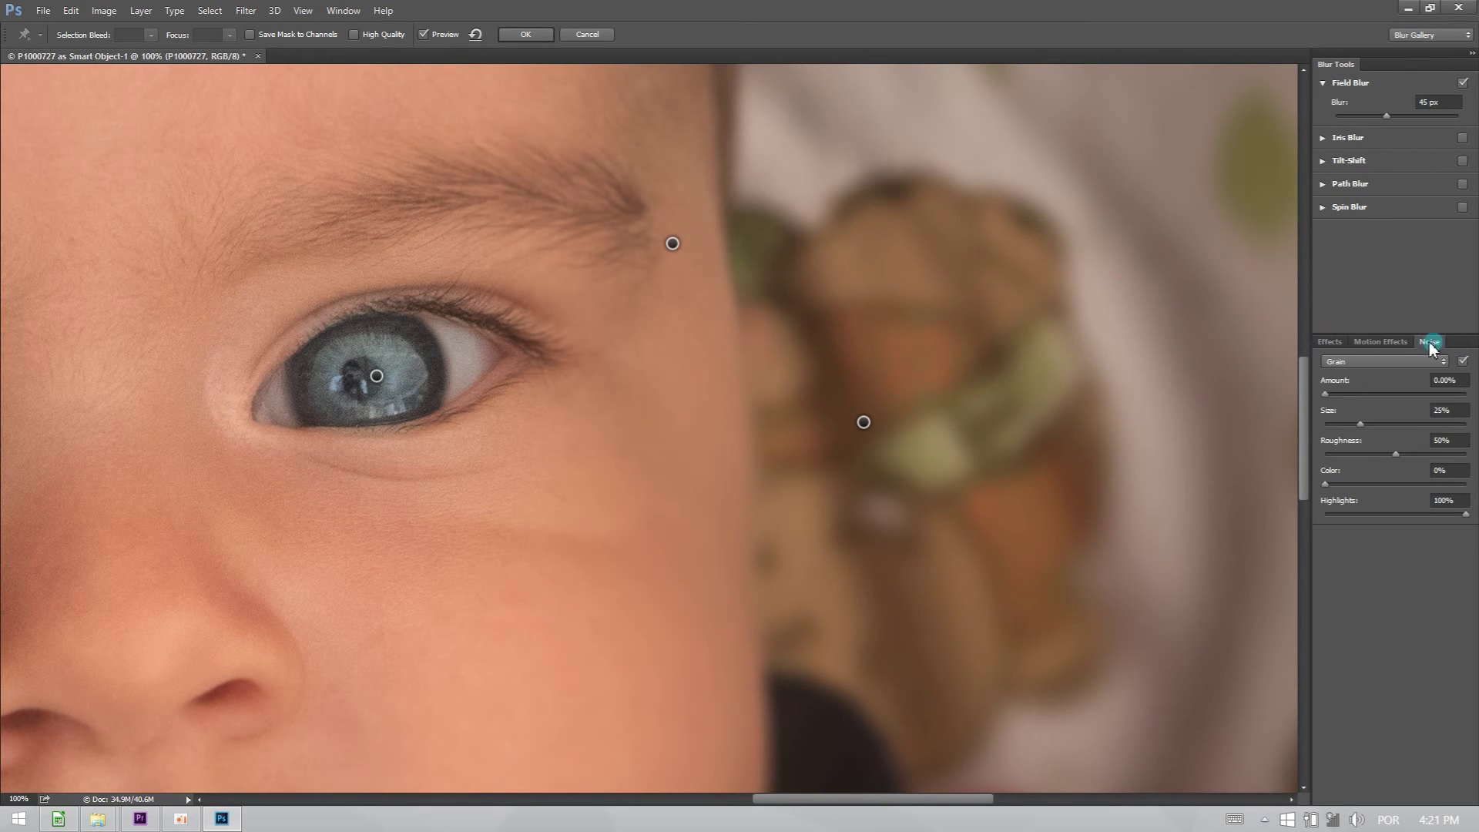
left_click(1360, 361)
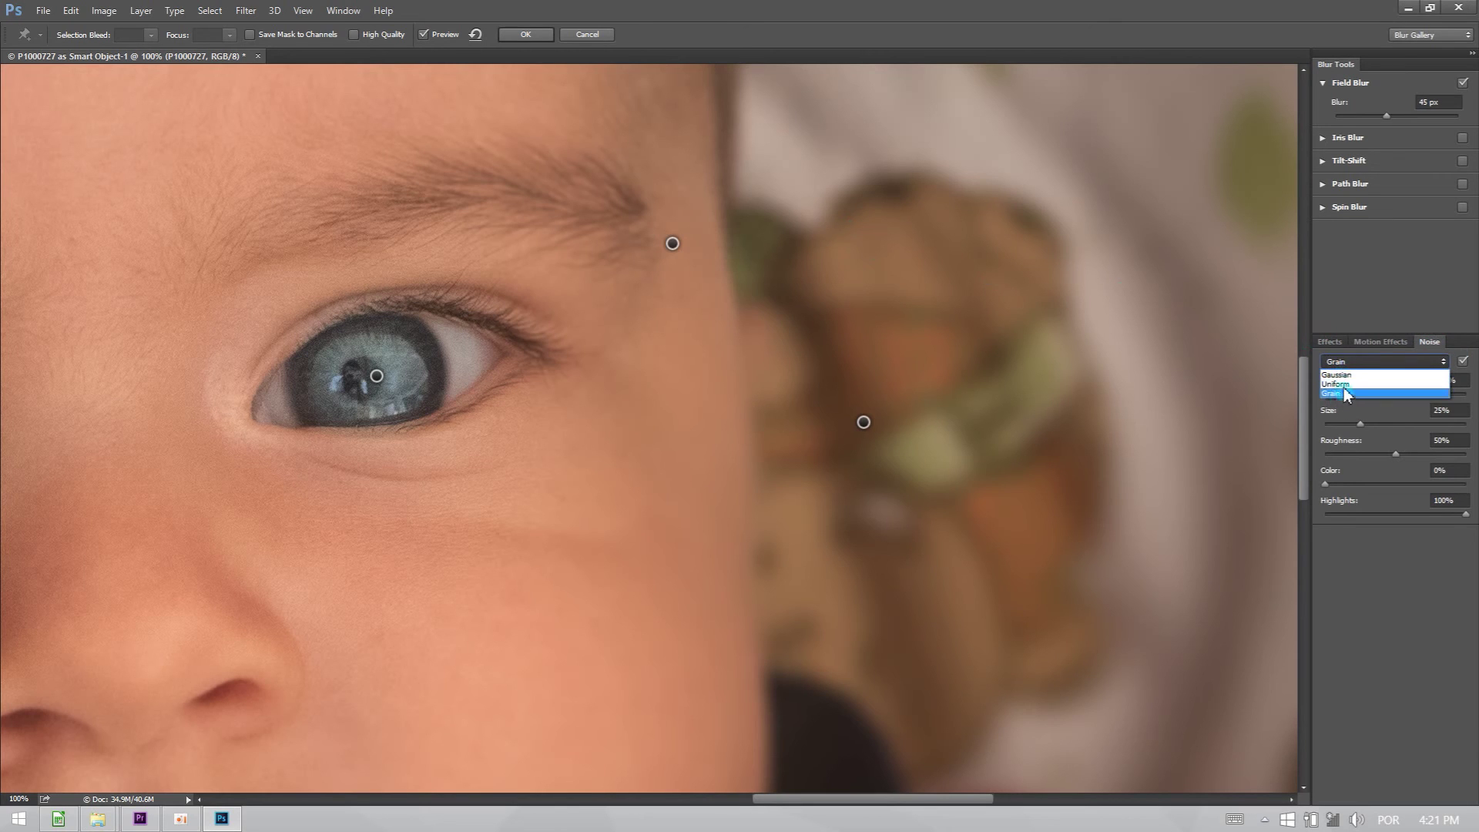
left_click(1353, 375)
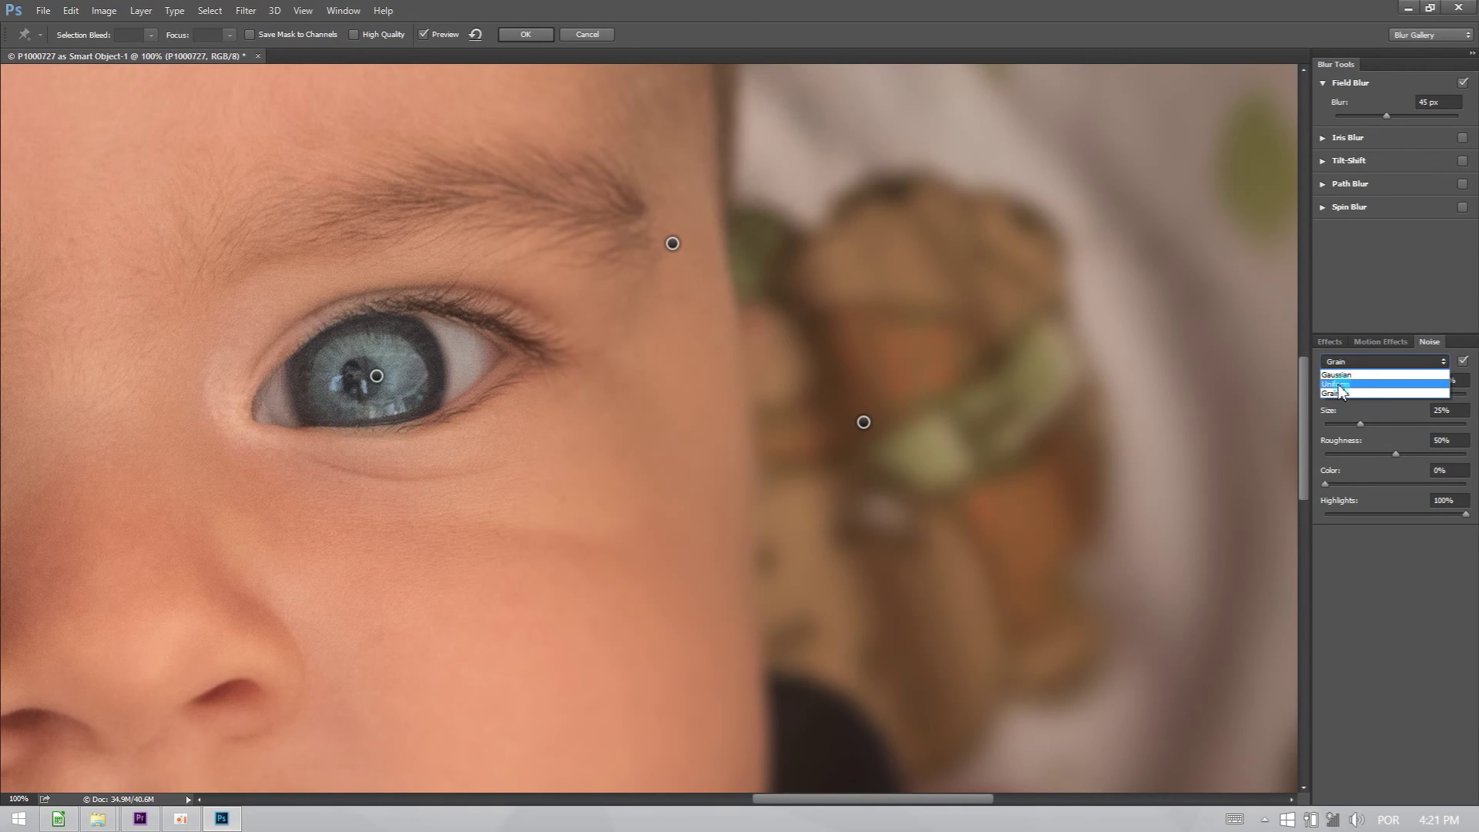
left_click(1343, 392)
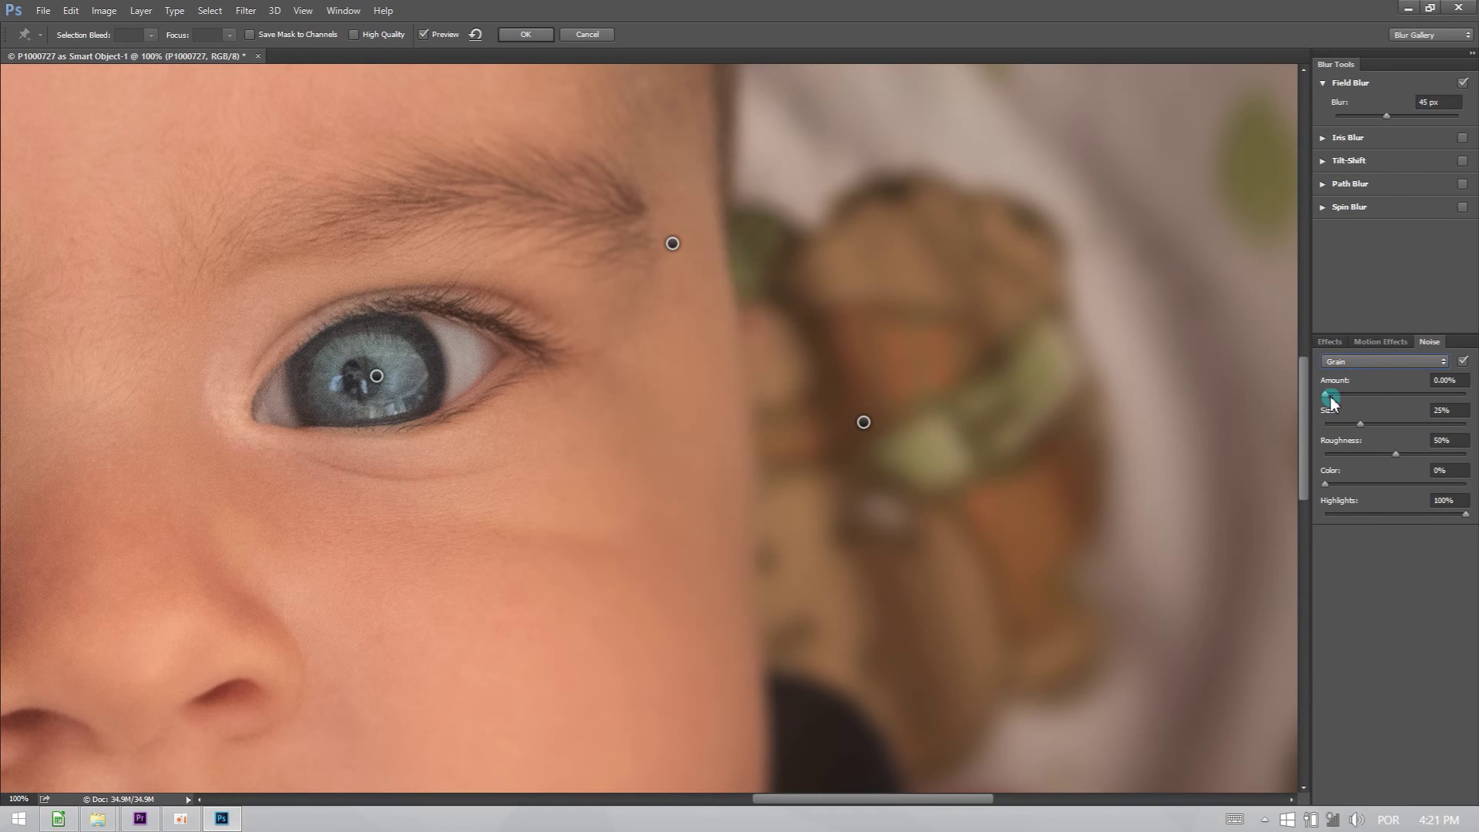
left_click_drag(1326, 394, 1357, 396)
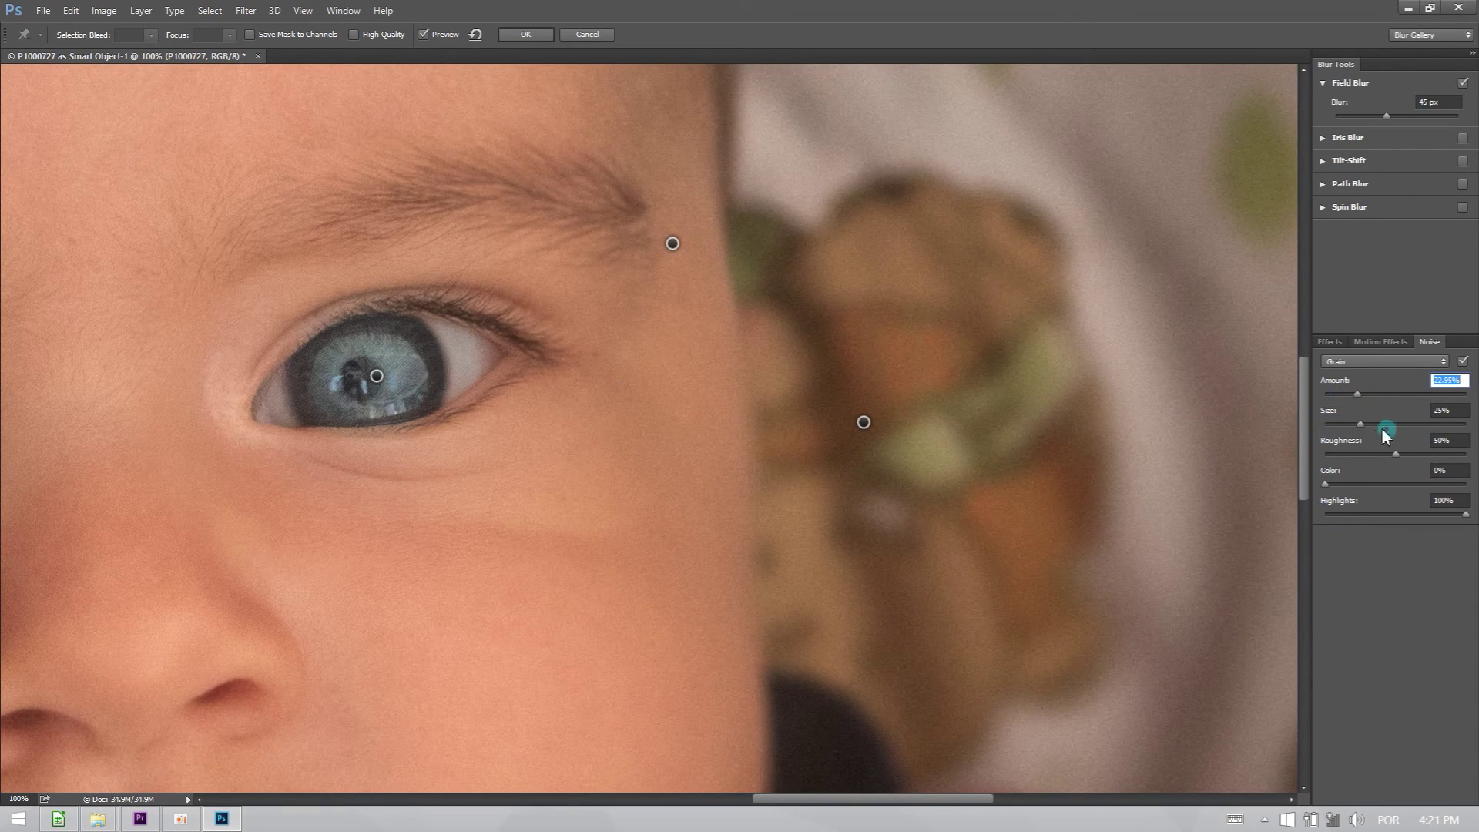
- Refine the grain to 21% size, 28% roughness, 22% color, 82% highlights and 15.30% amount
left_click_drag(1360, 423, 1440, 514)
left_click(1409, 514)
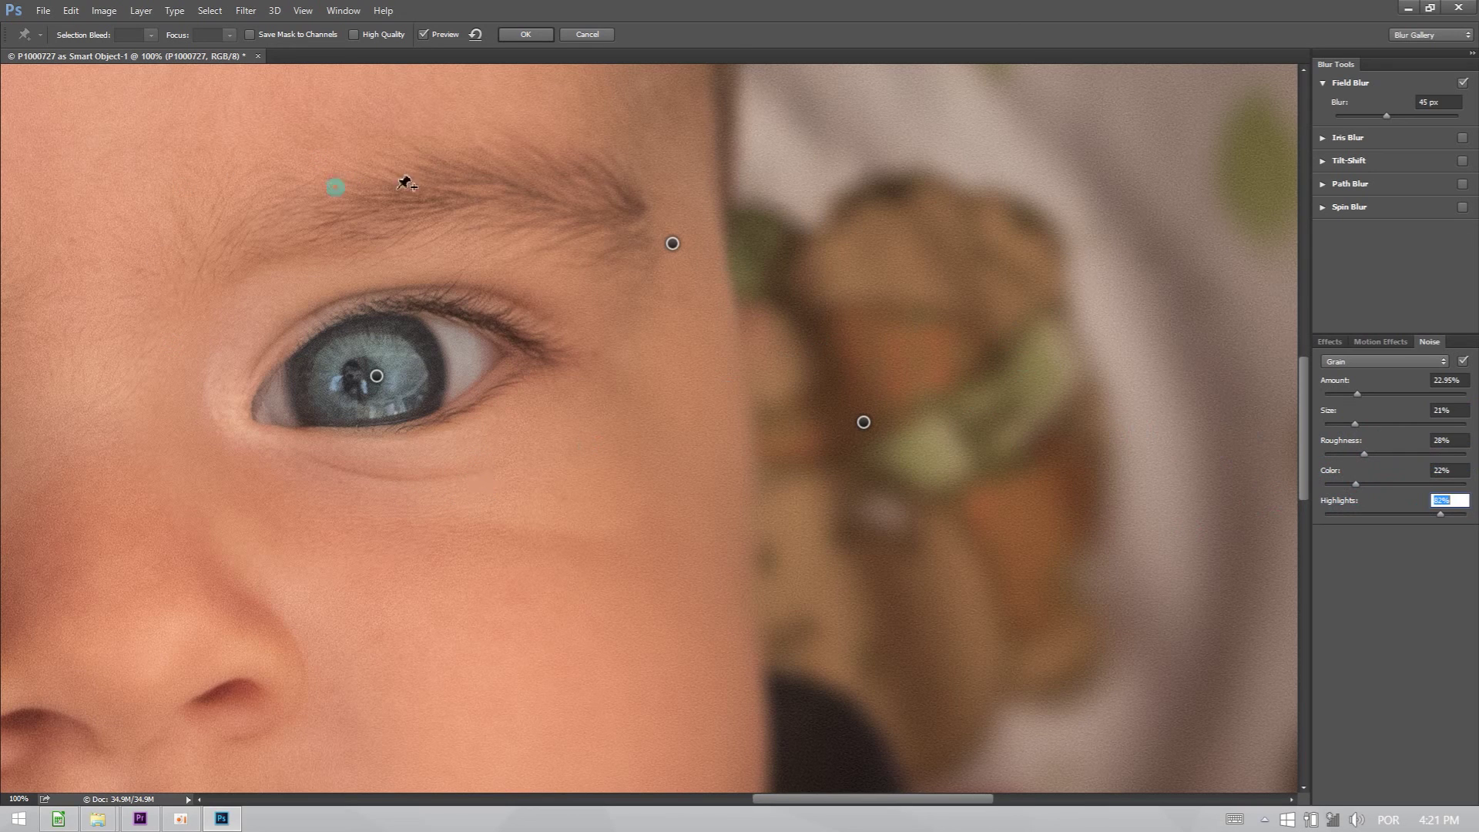
left_click_drag(1357, 393, 1346, 393)
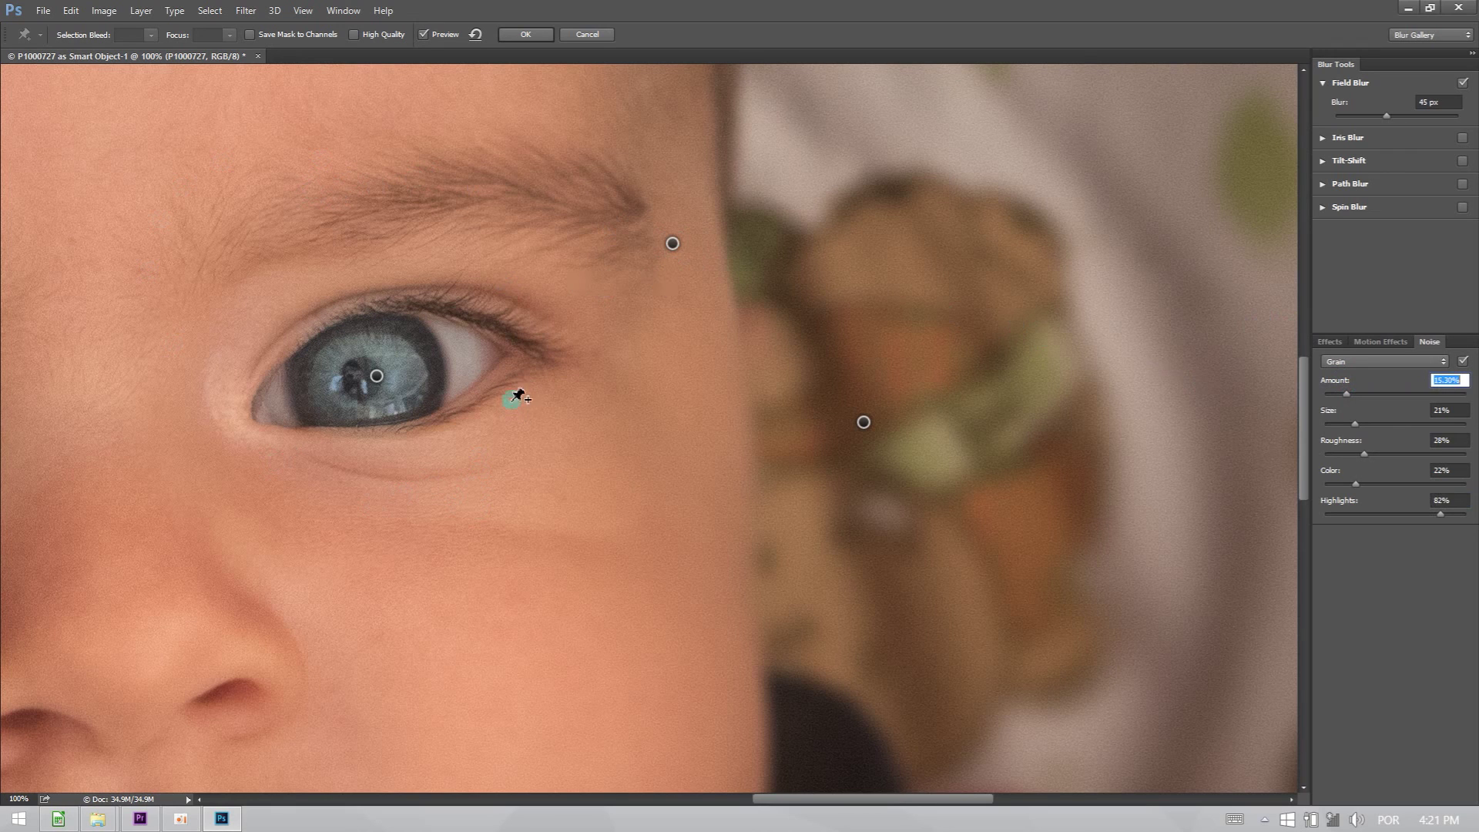
- Try an extra blur pin at the outer corner of the right eye and delete it
left_click(574, 351)
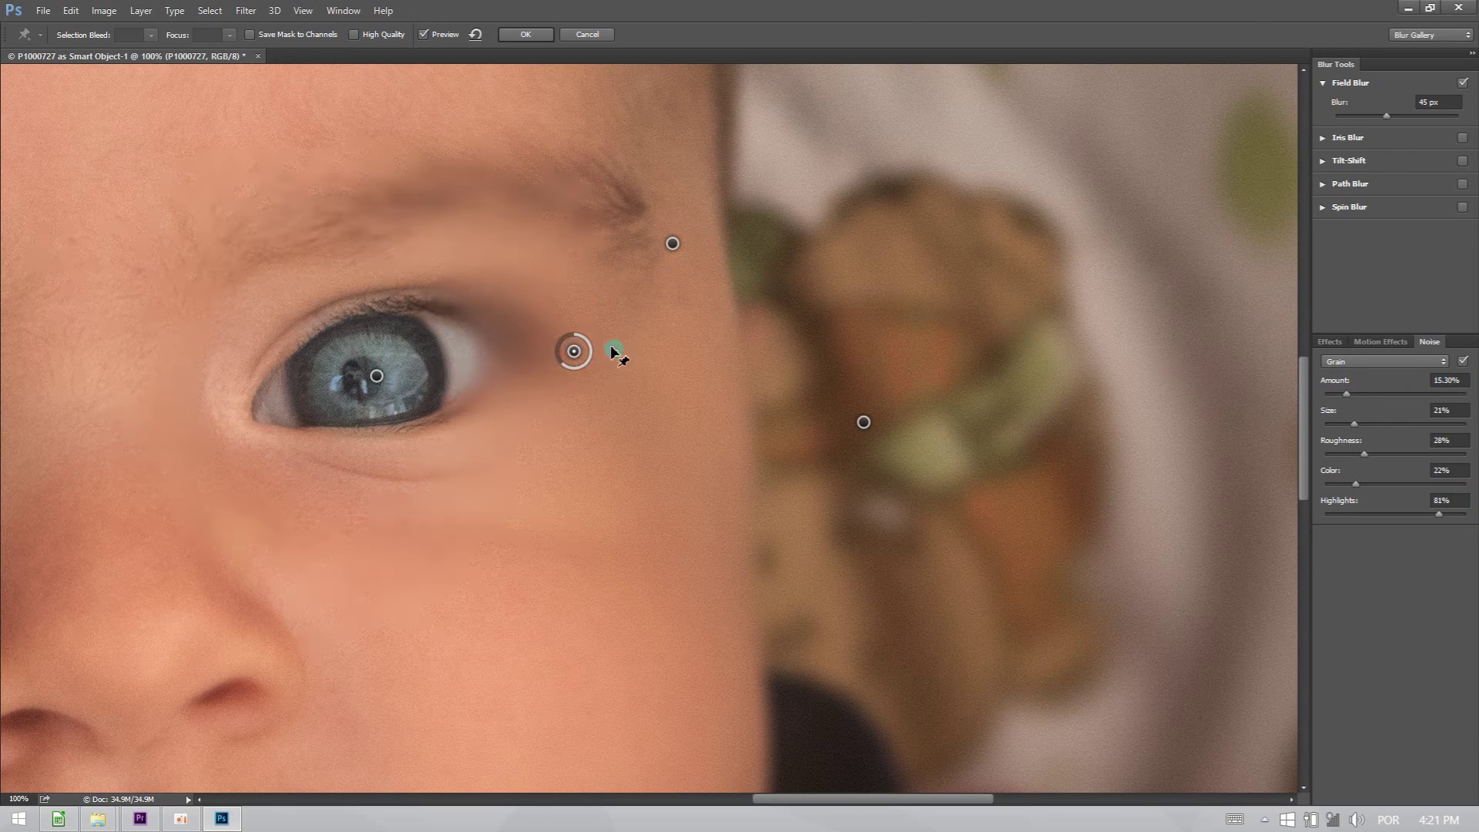
key("Delete")
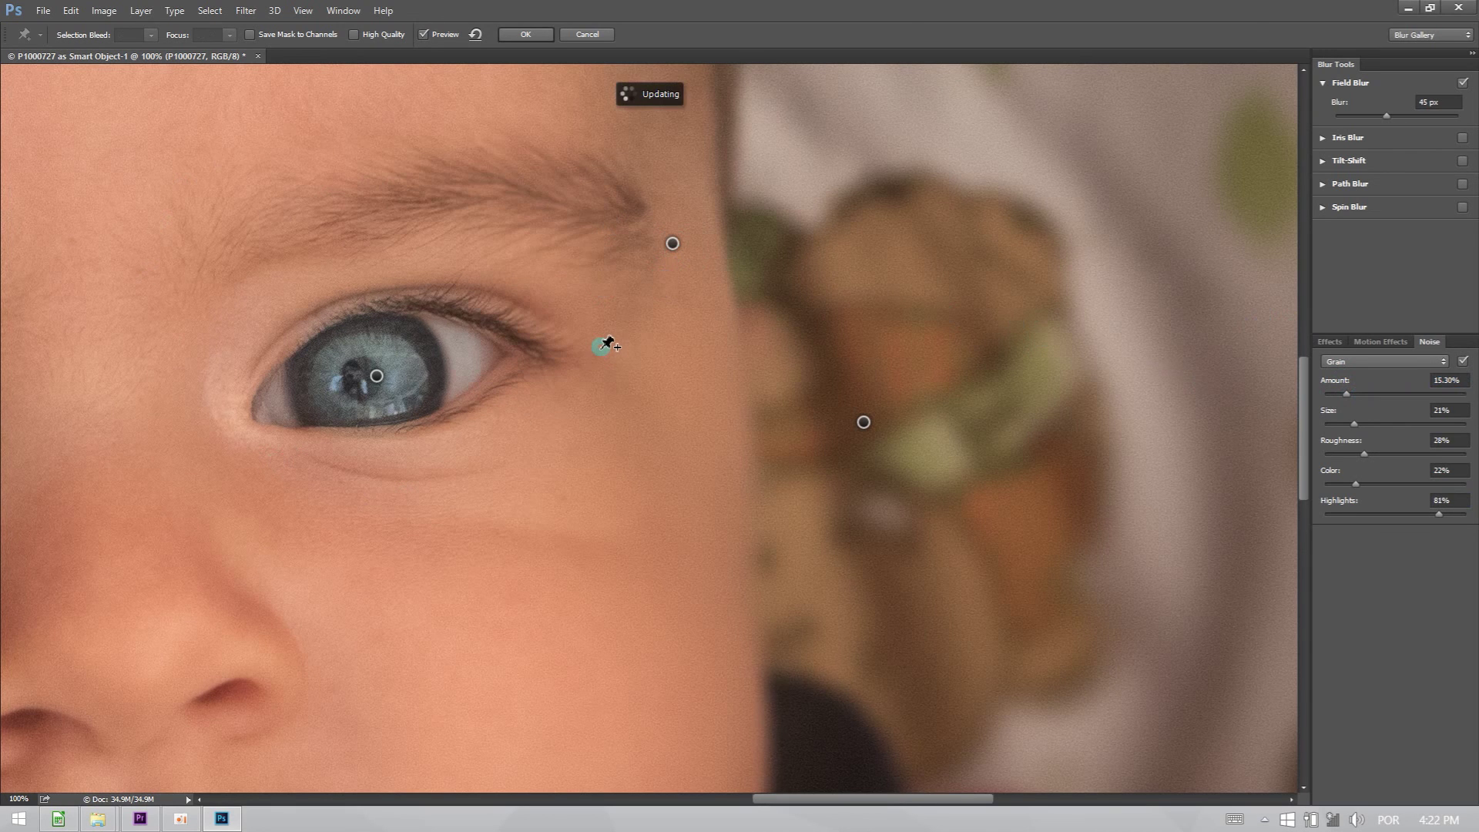
- Apply the Blur Gallery settings to the P1000727 smart object and select its smart filter mask
key("ctrl+0")
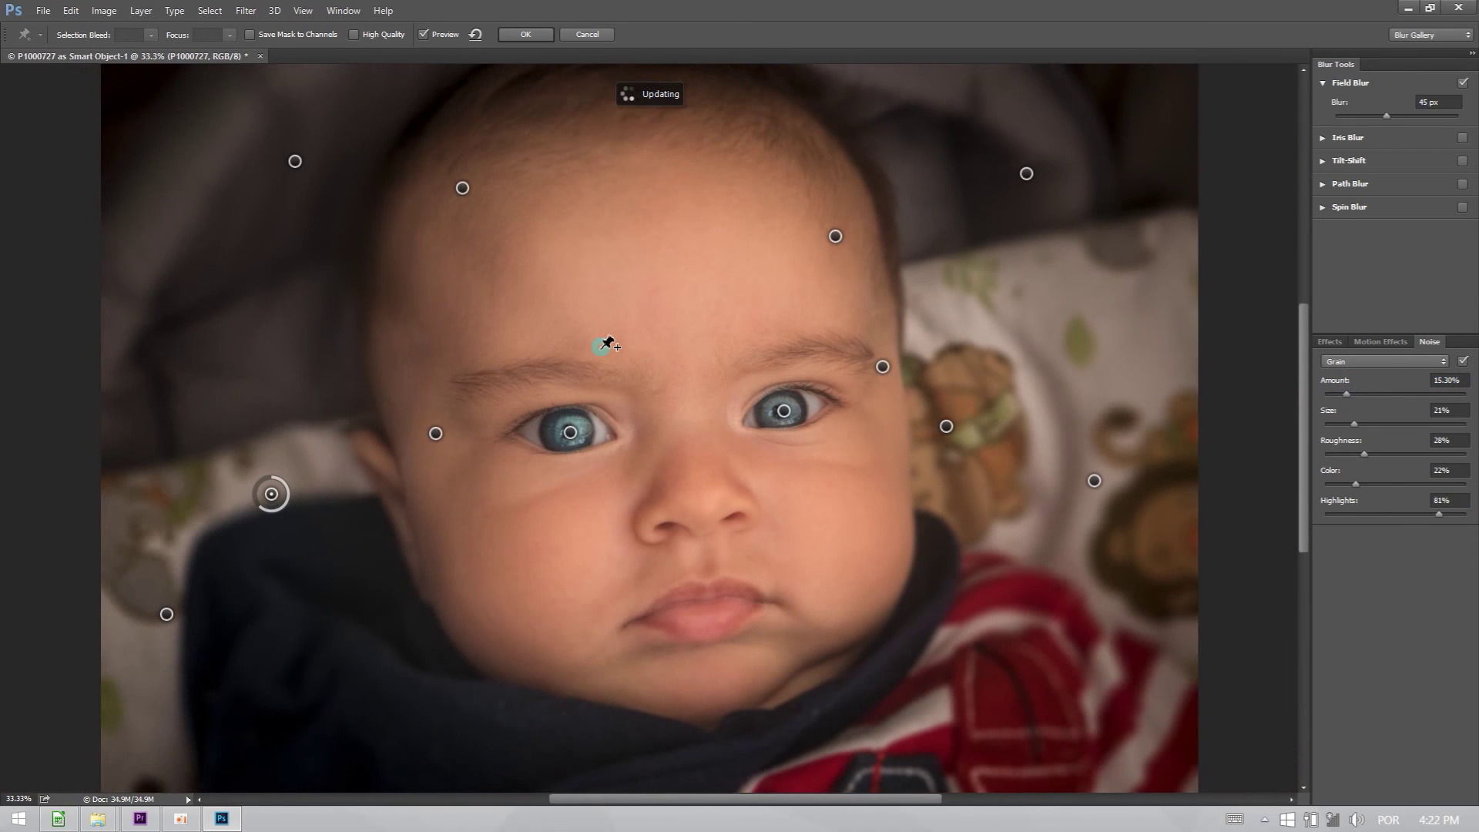
left_click(526, 35)
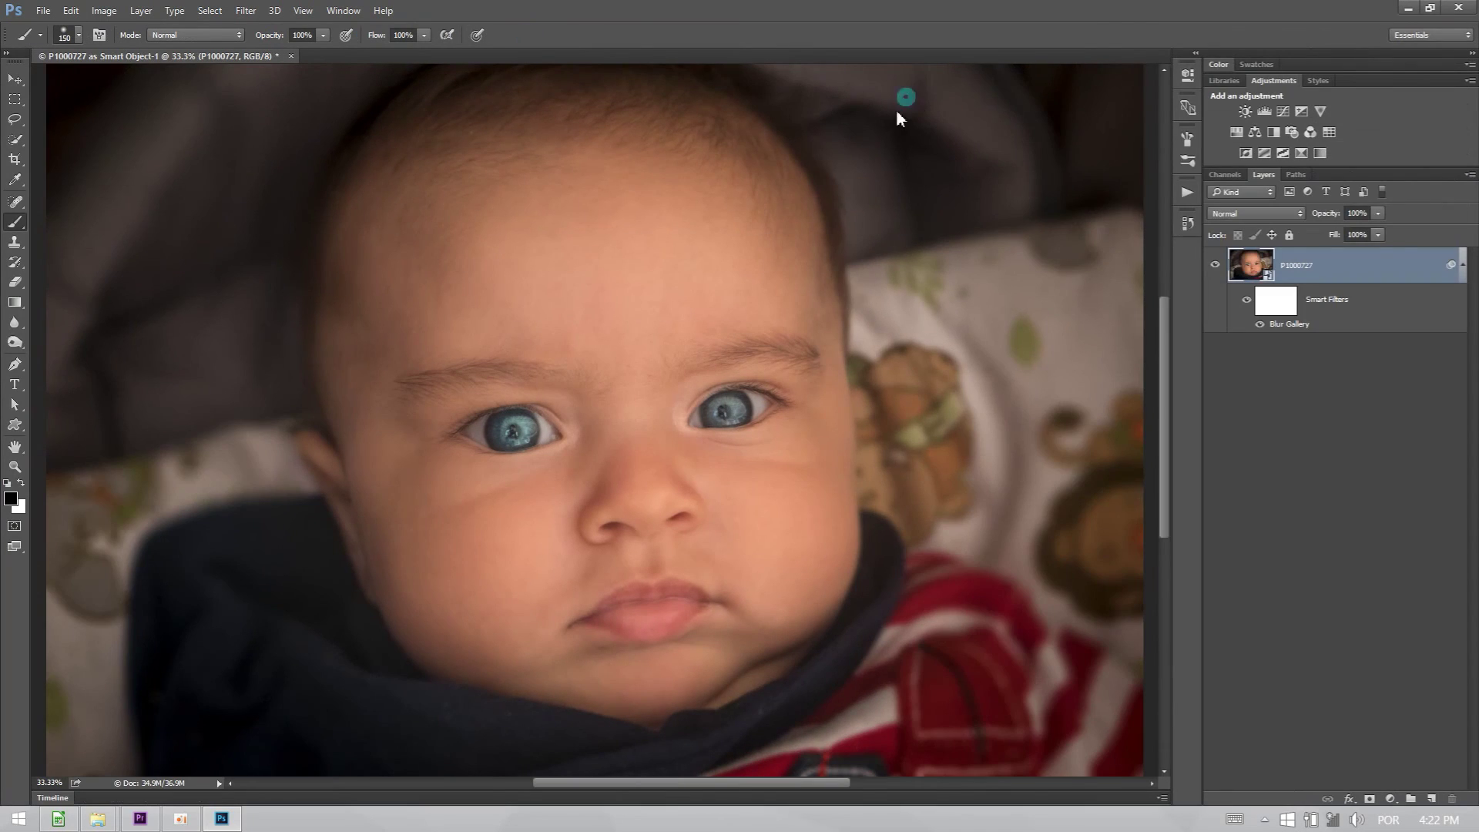
left_click(1286, 305)
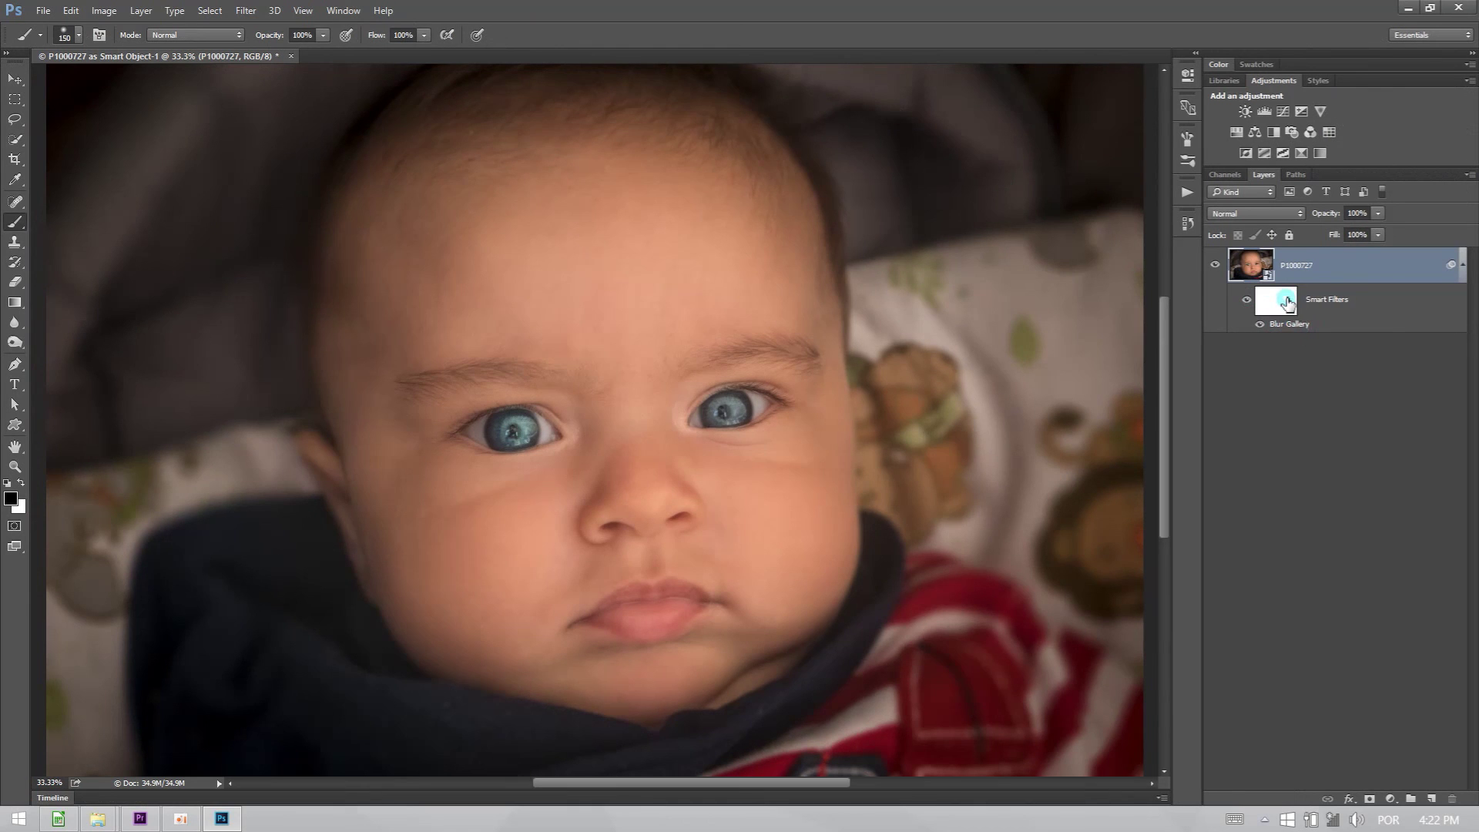